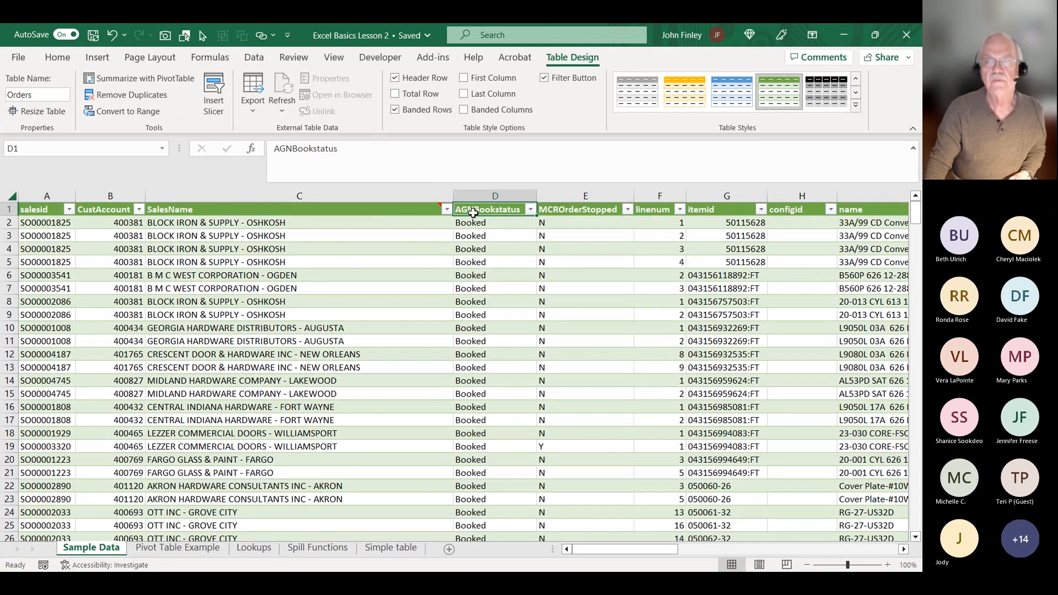
Insert a table column immediately before AGNBookstatus and name its header City.
right_click(470, 209)
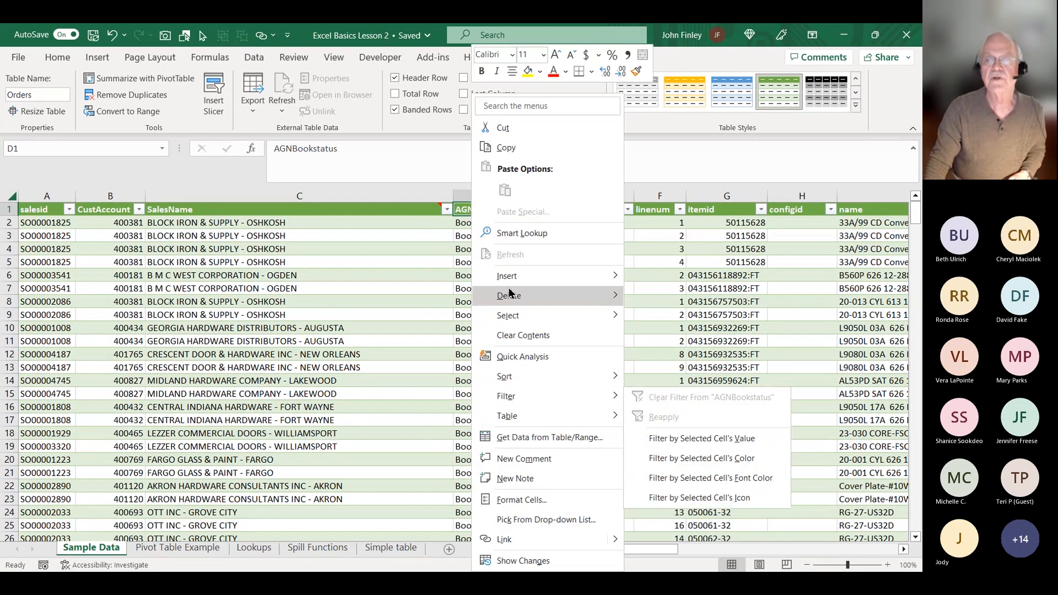
mouse_move(503, 278)
click(722, 275)
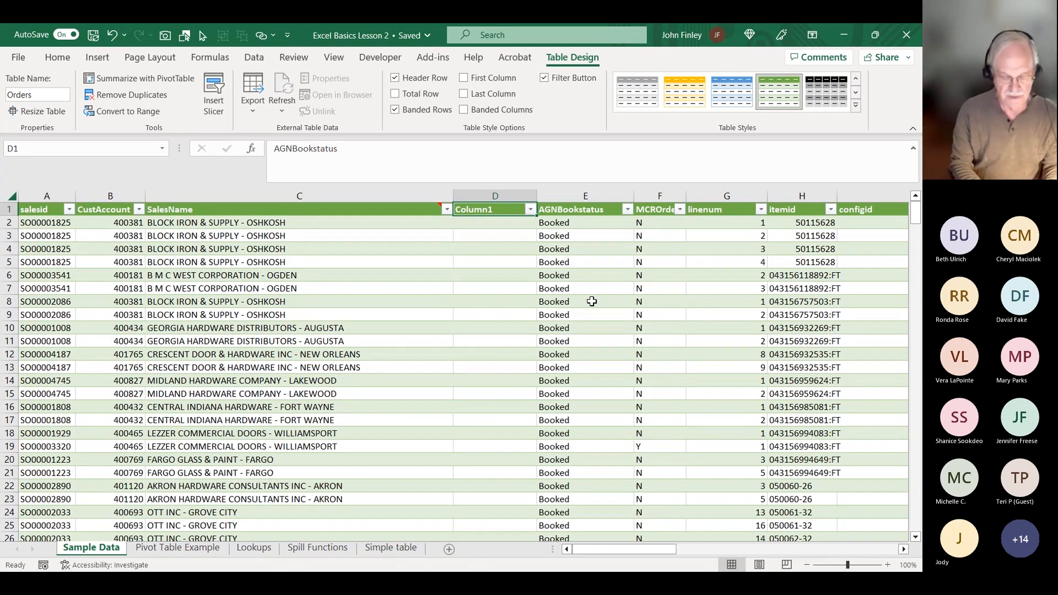
text(City)
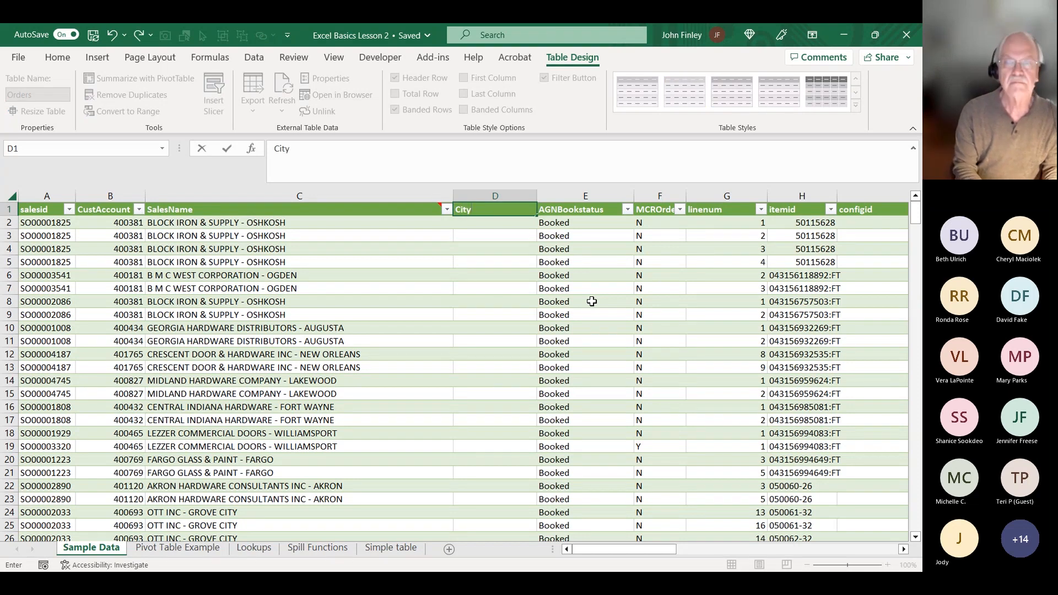
key(Return)
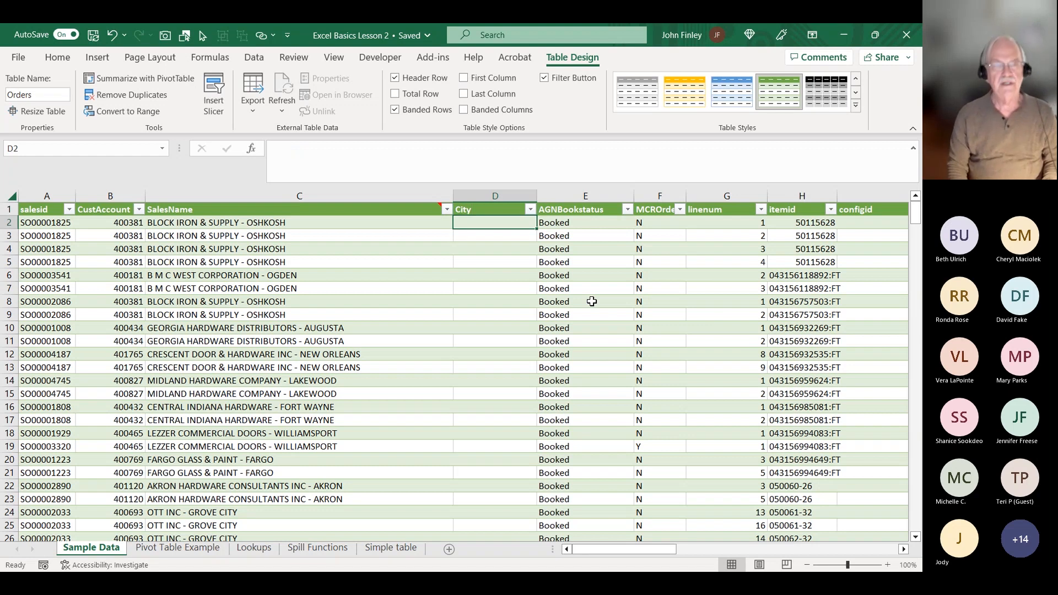
Begin a MID formula in the first City cell, D2, using the same row's SalesName as the text argument.
key(Left)
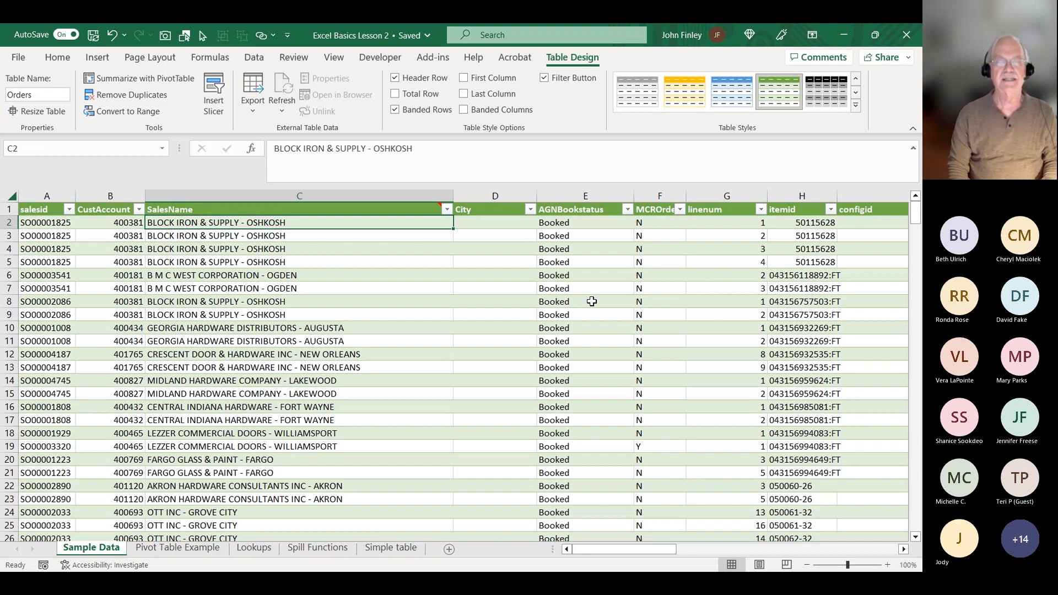
key(Right)
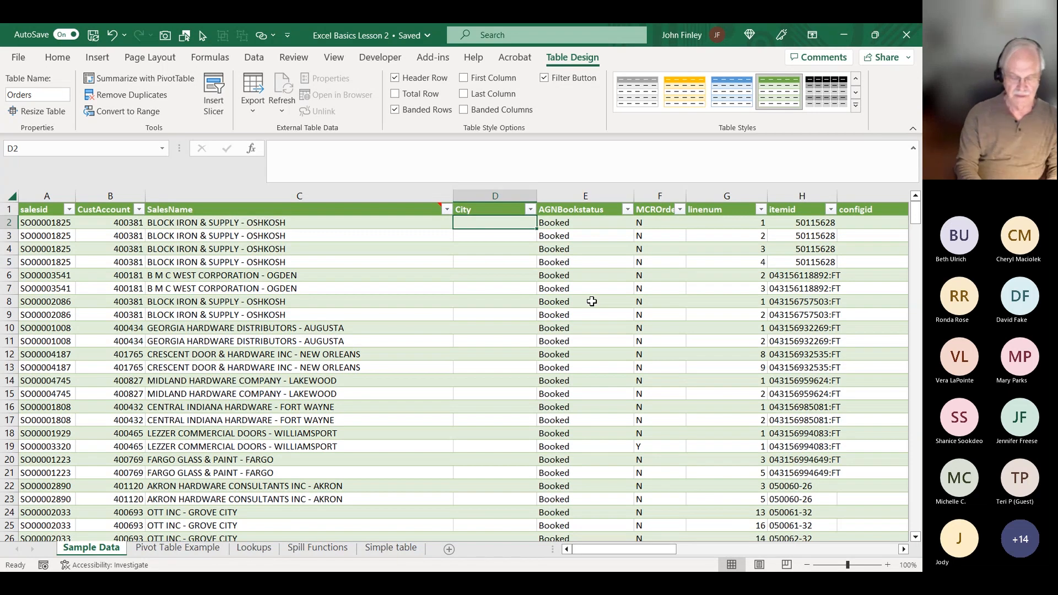
text(=)
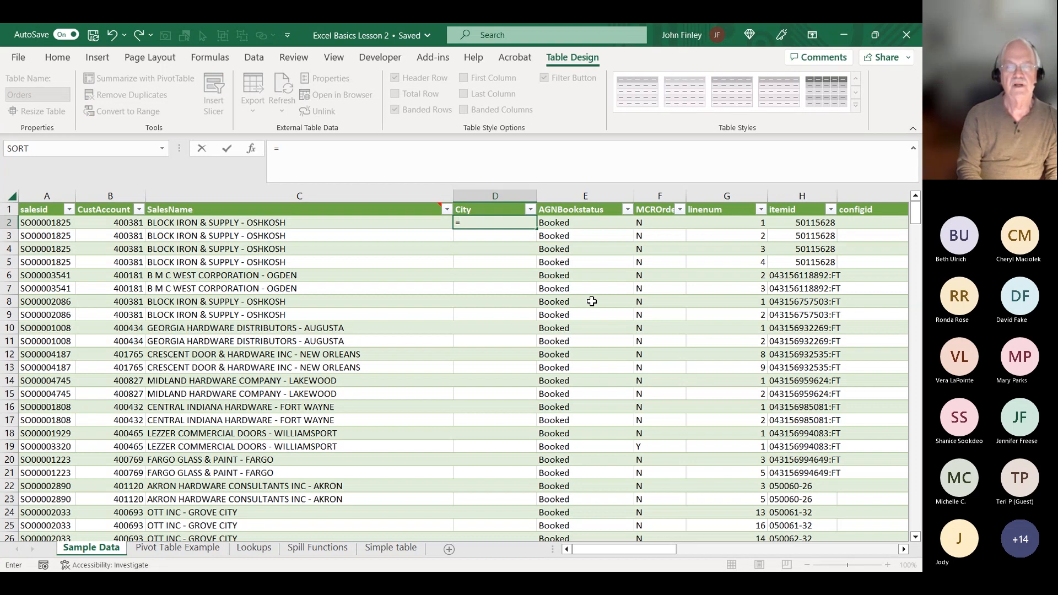
text(mid)
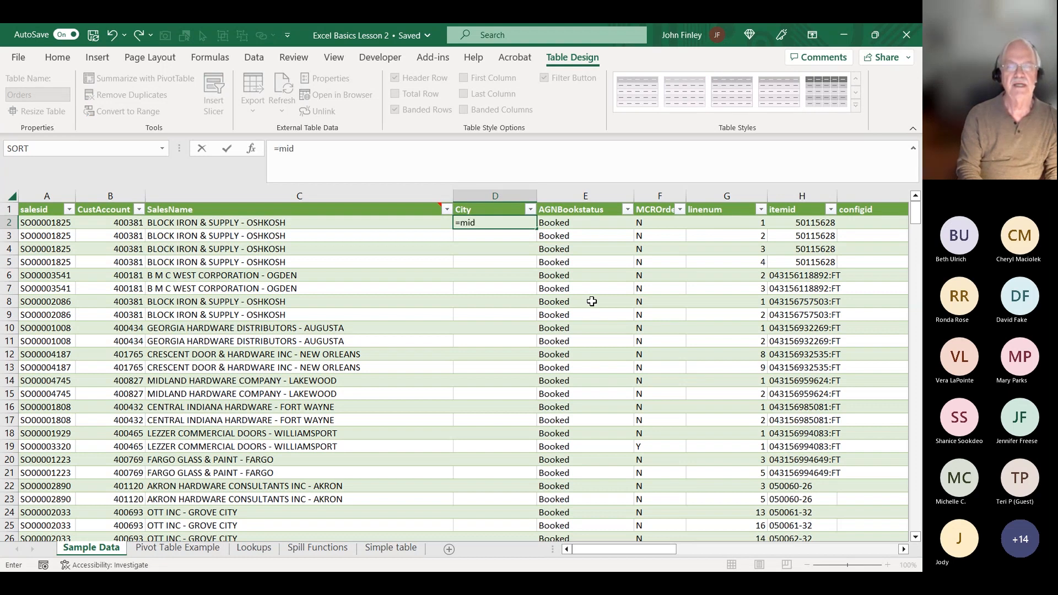
text(()
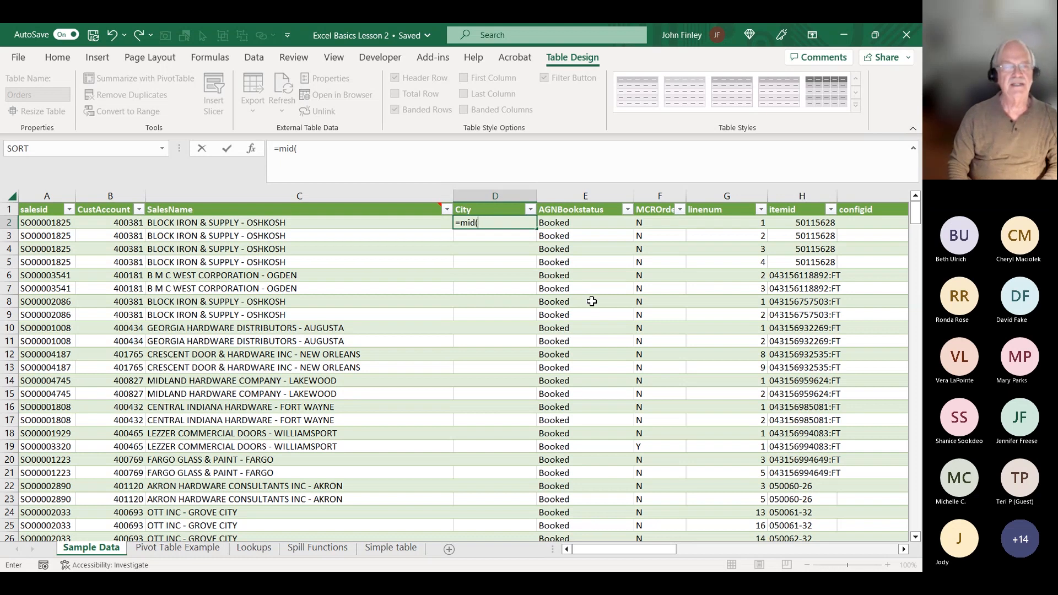
key(Left)
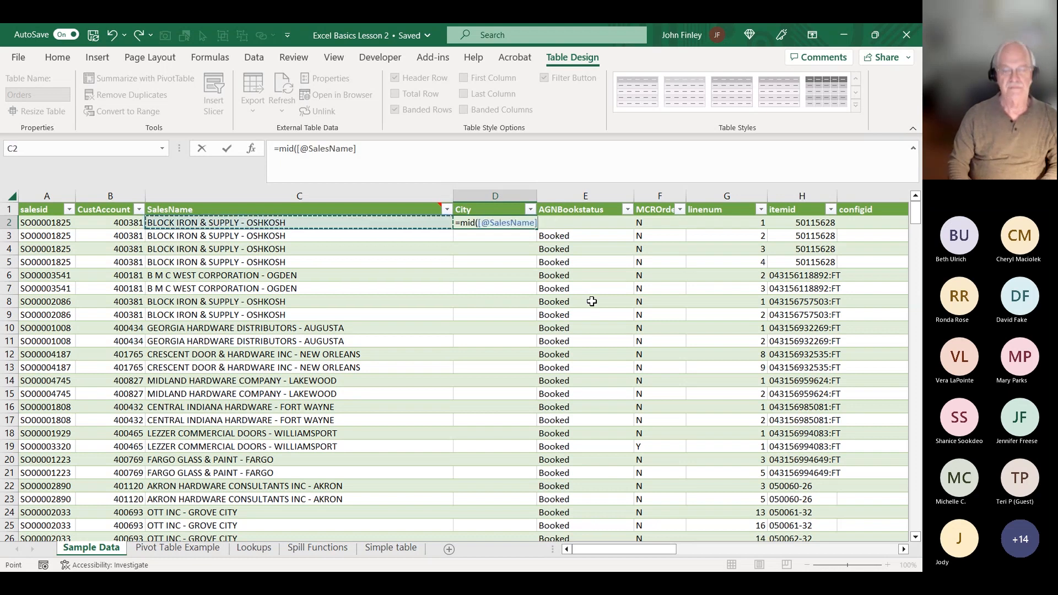
text(,)
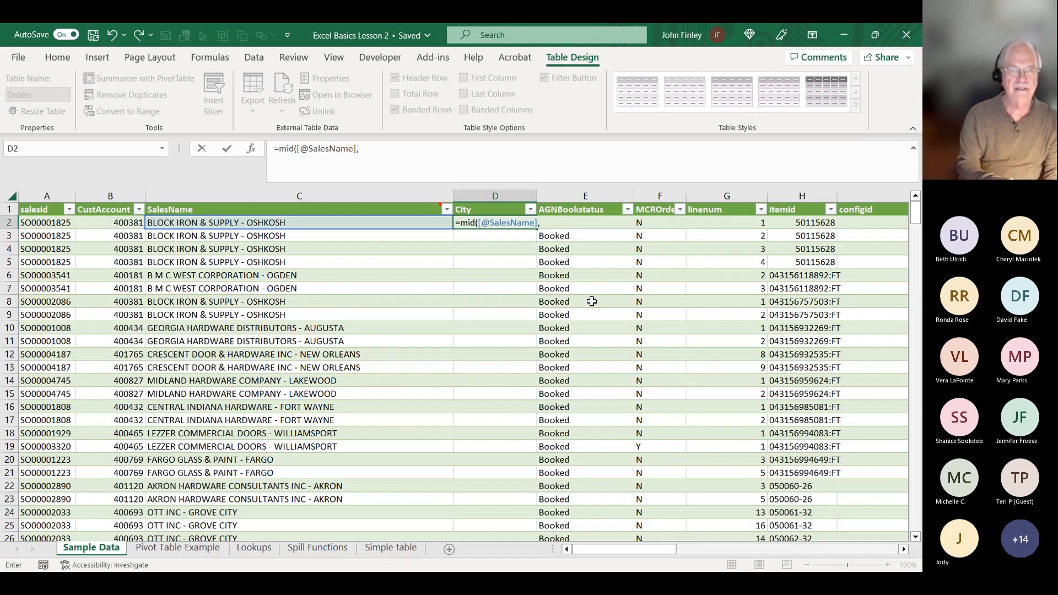
text(fin)
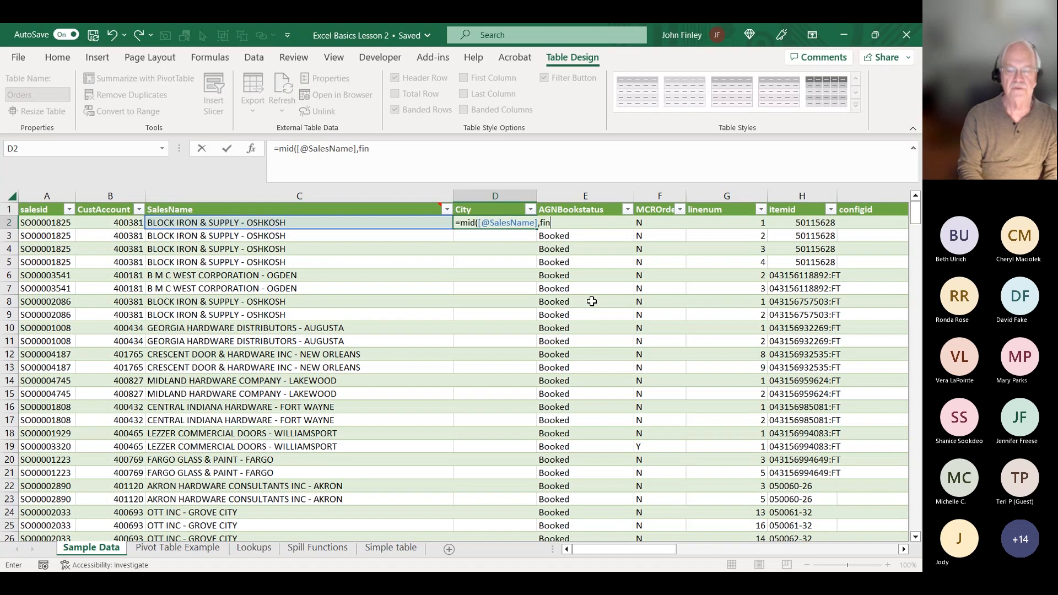
text(d()
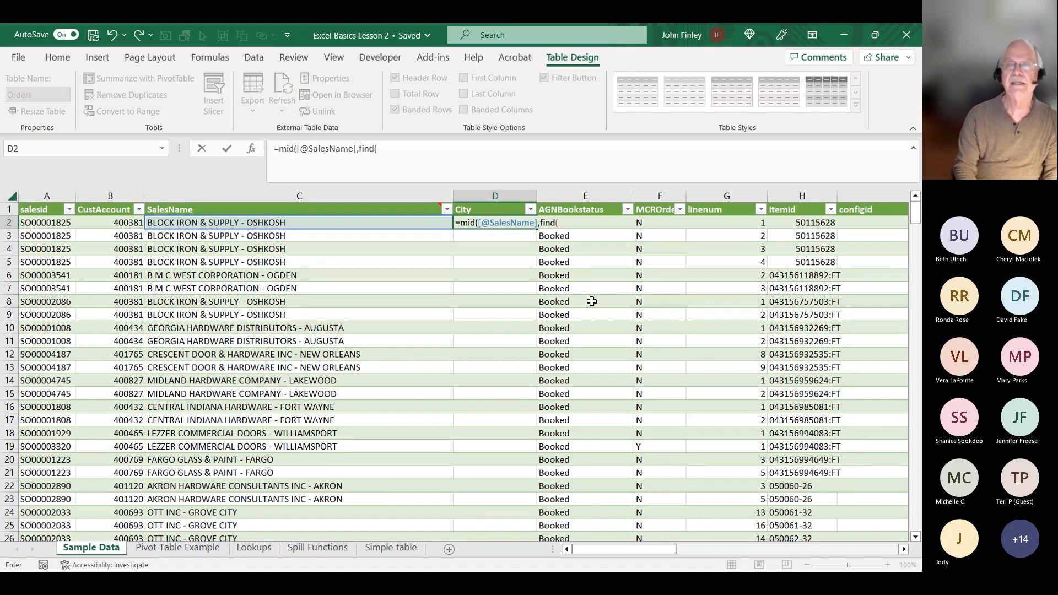
text("_)
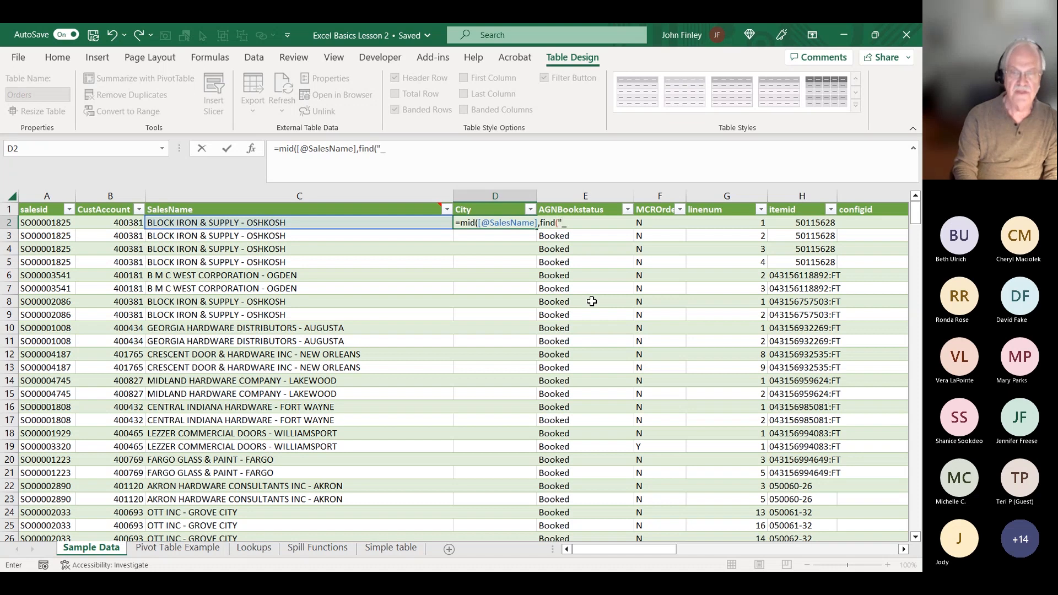
key(BackSpace)
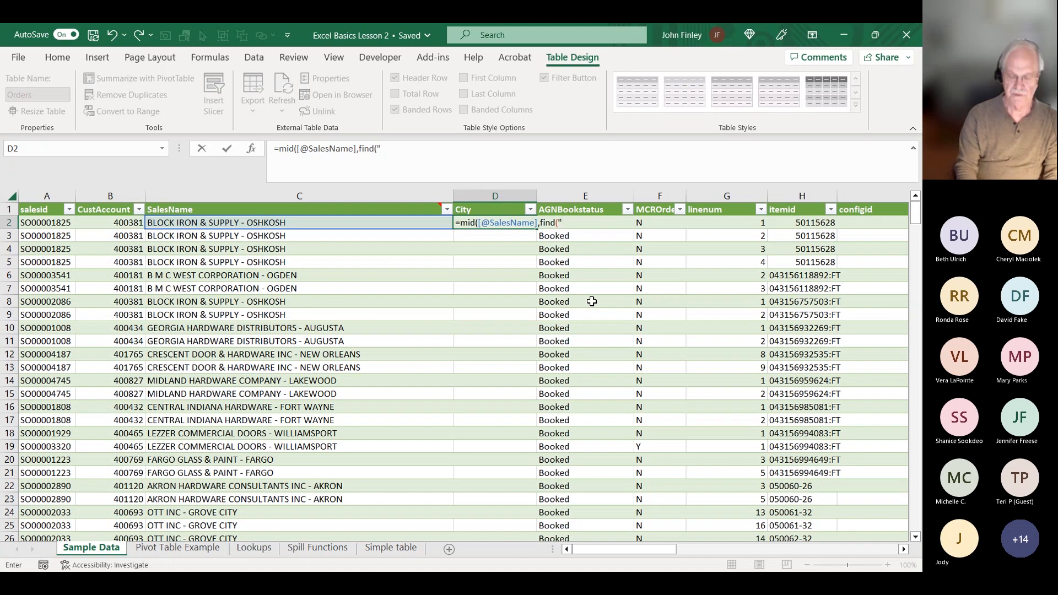
text(-")
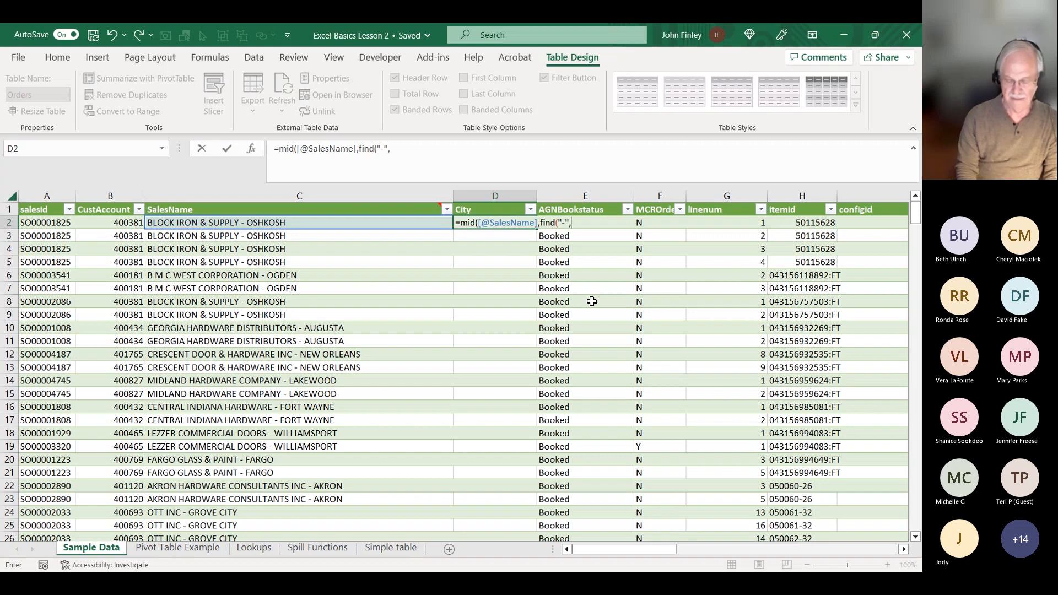
text(,)
key(Left)
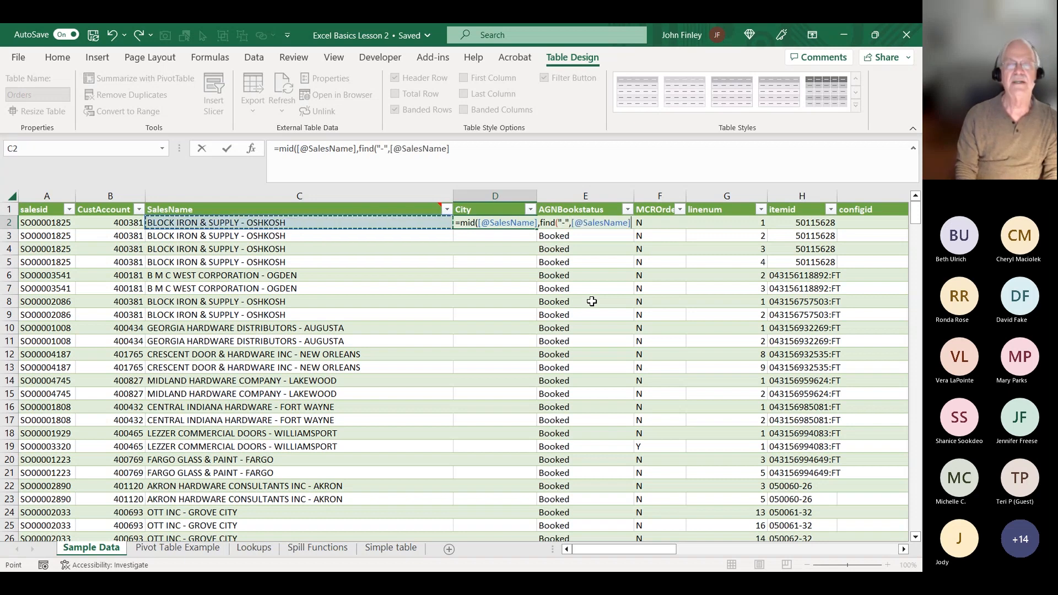
text(,1)
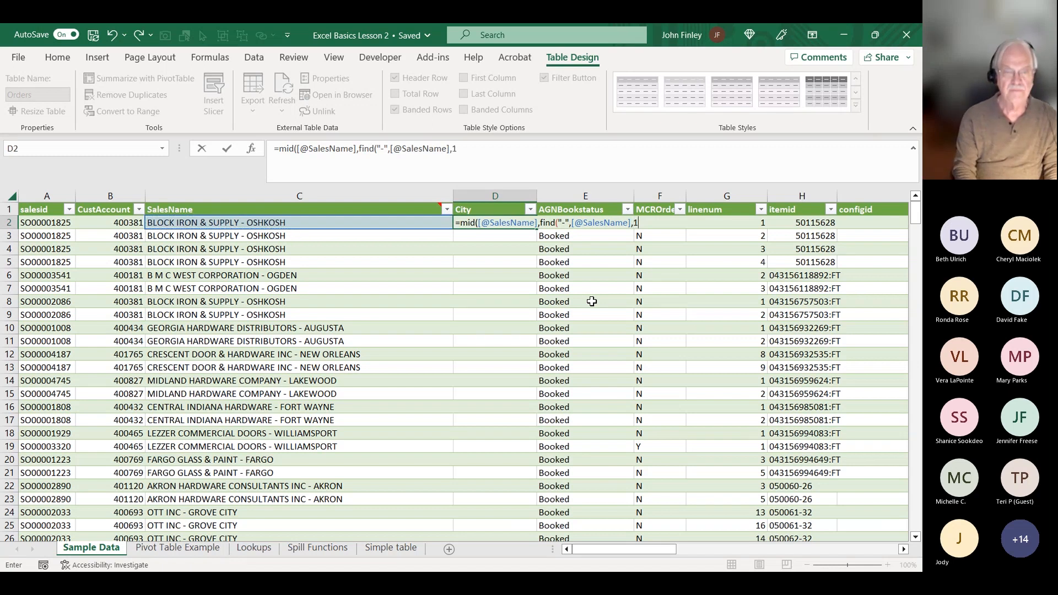
text()+1)
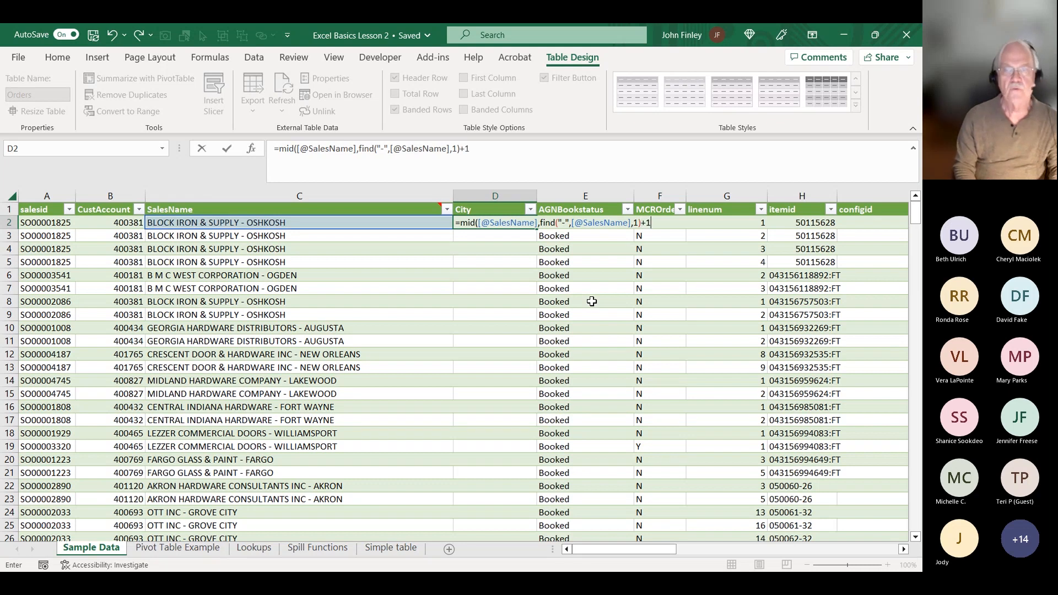
Set the MID character count to 256 and enter the completed formula in the City column.
text(,)
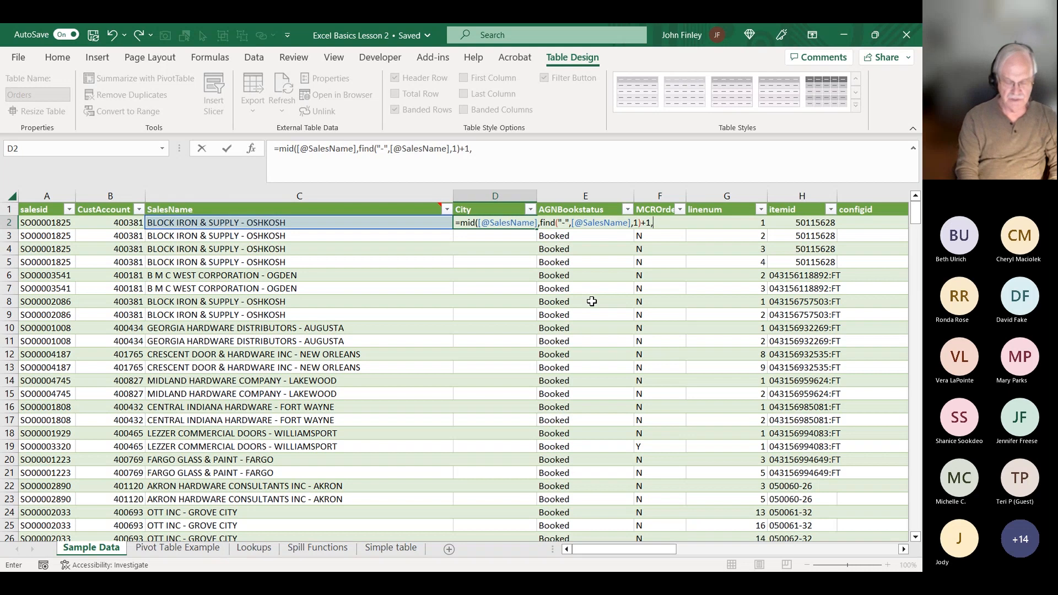
text(256)
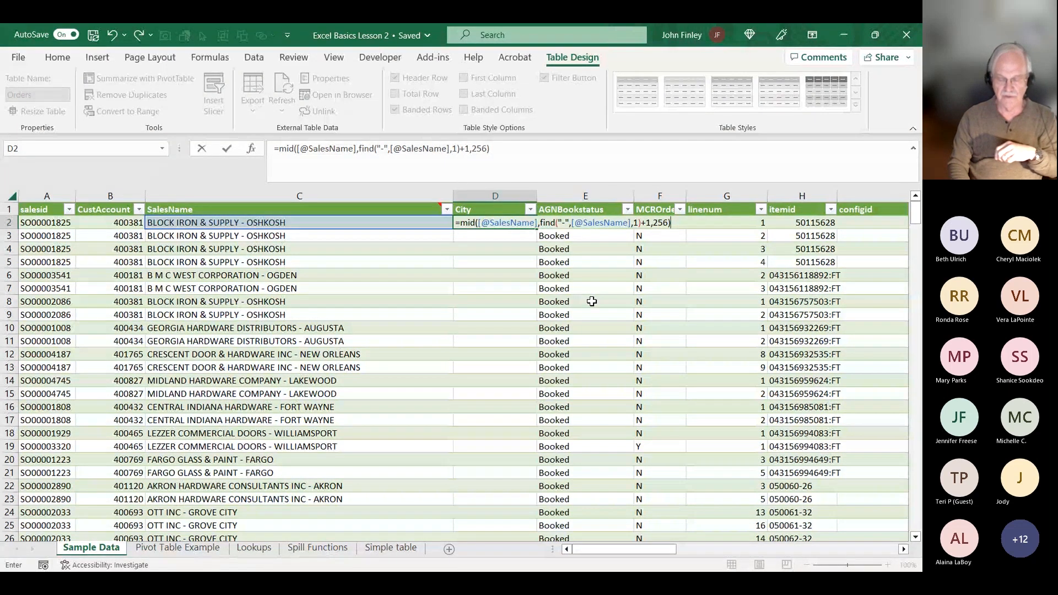
key(Return)
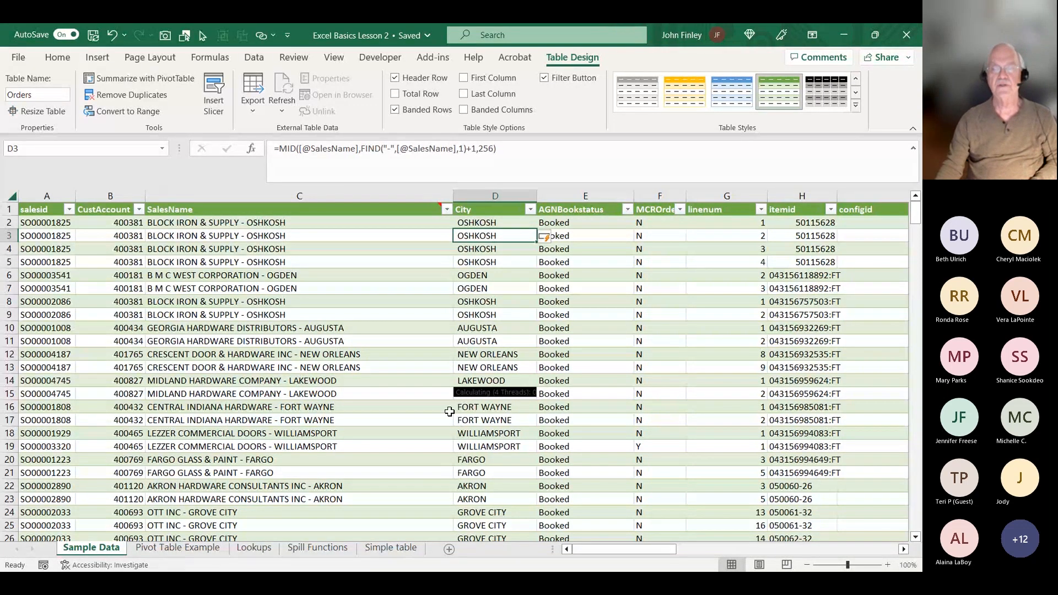
Review the City column against SalesName down to the table's last row and back to the first data row.
scroll(494, 479, down, 4)
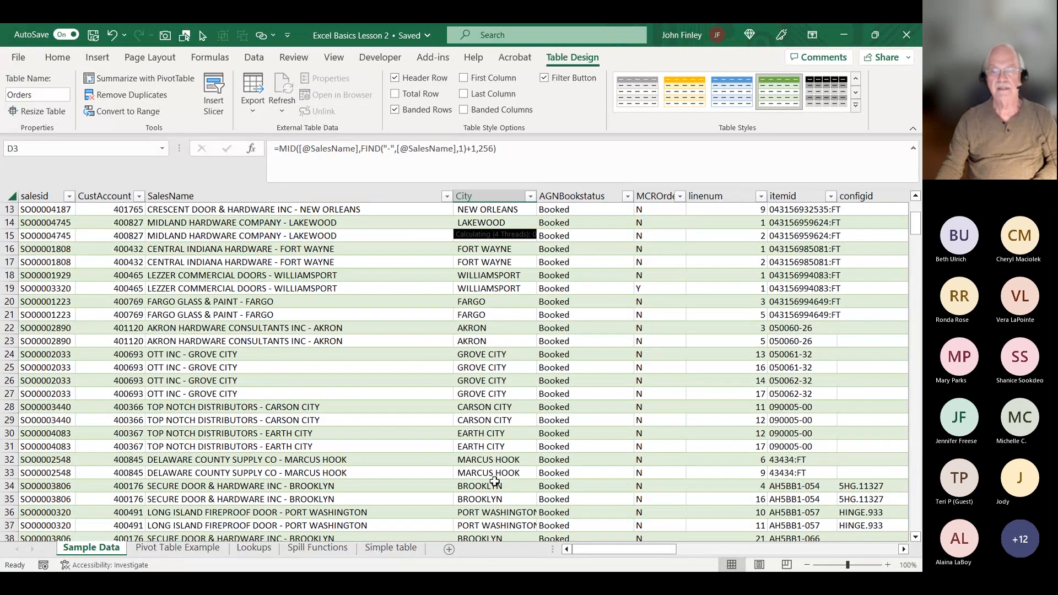
scroll(494, 481, down, 7)
scroll(491, 449, up, 11)
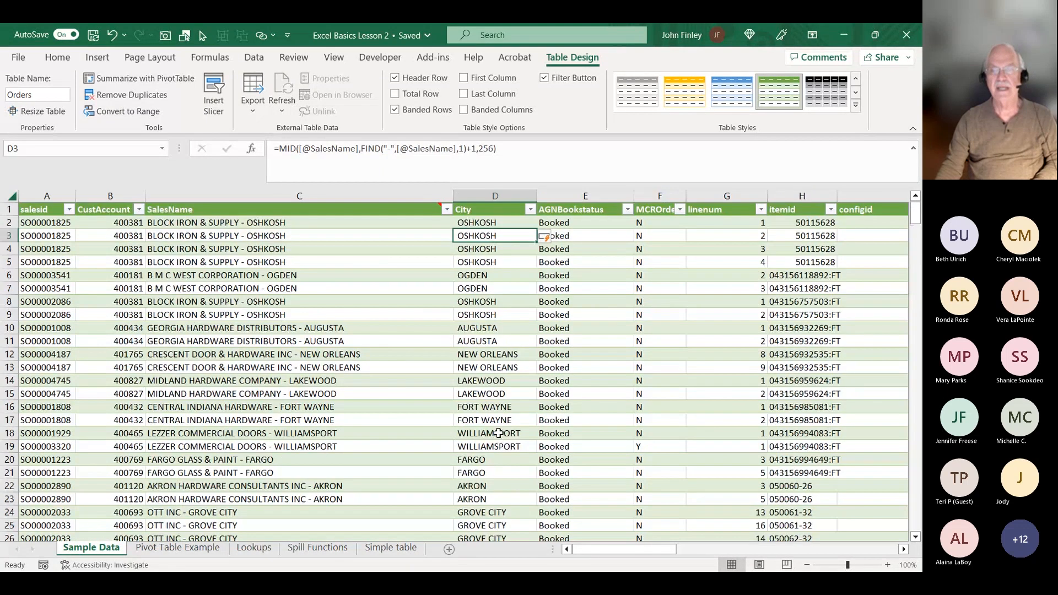
click(489, 524)
key(ctrl+Down)
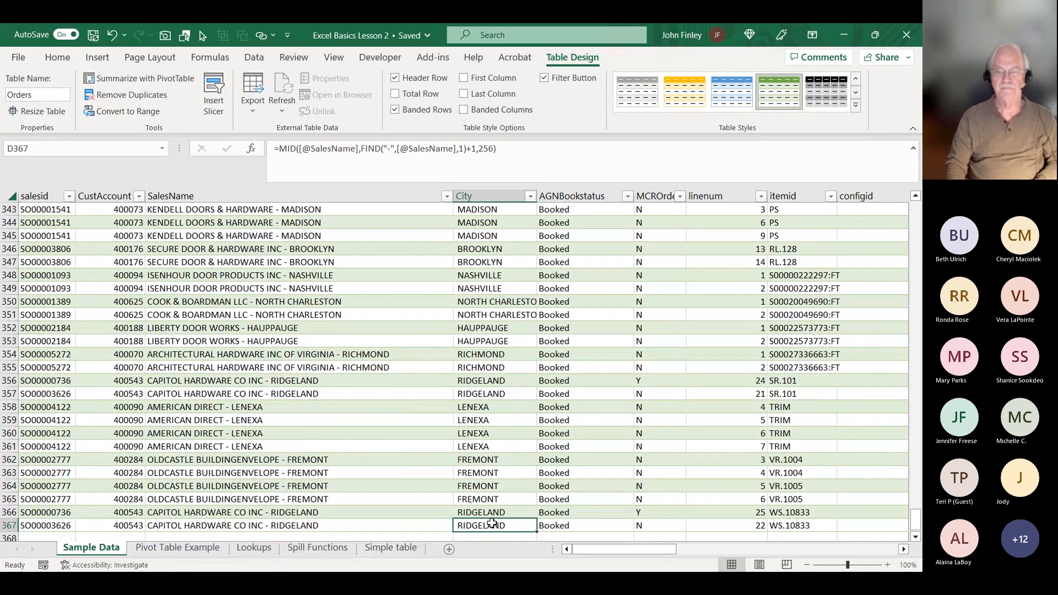
key(Up)
key(Up)
key(Up)
key(Up)
key(Up)
key(Up)
key(Up)
key(Up)
key(Up)
key(Up)
key(Up)
key(Up)
key(Up)
key(Up)
key(Up)
key(Up)
key(Up)
key(Up)
key(Up)
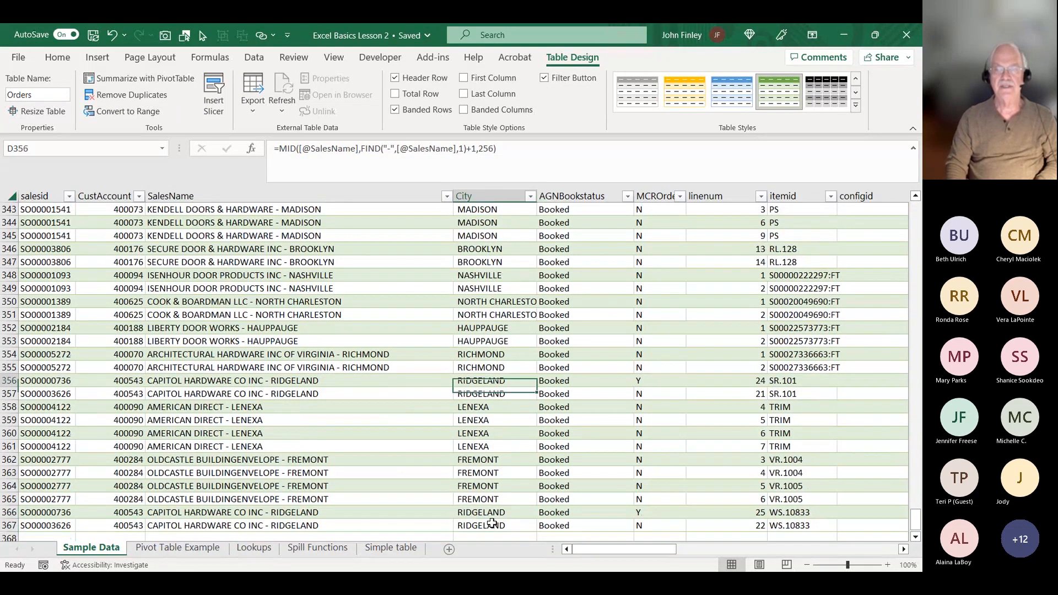
key(Up)
key(Up)
key(Up)
key(Up)
key(Up)
key(Up)
key(Up)
key(Up)
key(Up)
key(Up)
key(Up)
key(Up)
key(Up)
key(Up)
key(Up)
key(Up)
key(Up)
key(Up)
key(Up)
key(Up)
key(Up)
key(Up)
key(Up)
key(Up)
key(Up)
key(Up)
key(Up)
key(Up)
key(Up)
key(Up)
key(Up)
key(Up)
key(Up)
key(Up)
key(Up)
key(Up)
key(Up)
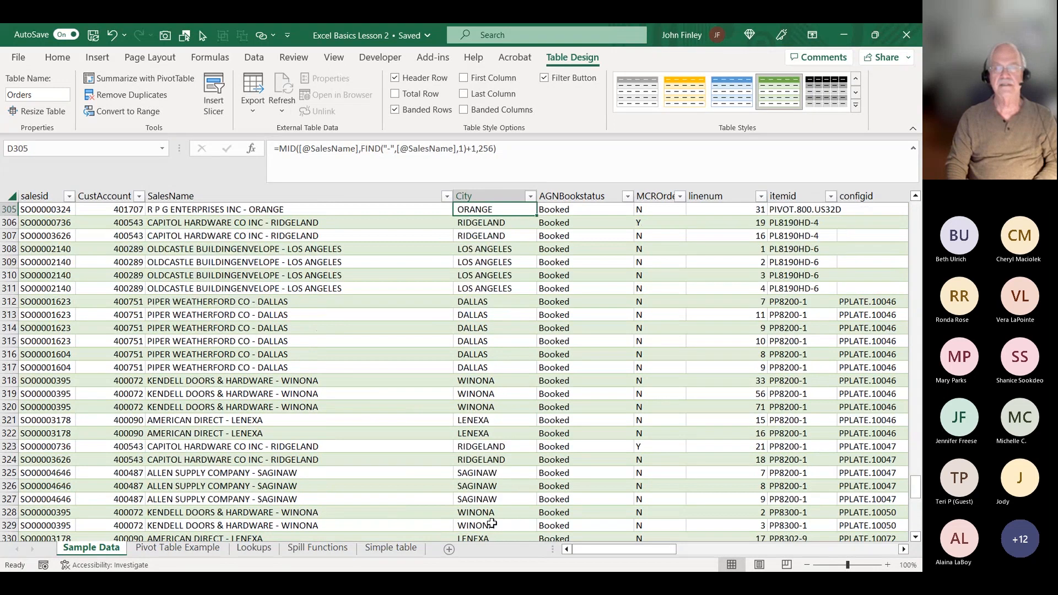
key(Up)
key(Up)
key(Up)
key(Up)
key(Up)
key(Up)
key(Up)
key(Up)
key(Up)
key(Up)
key(Up)
key(Up)
key(Up)
key(Up)
key(Up)
key(Up)
key(Up)
key(Up)
key(Up)
key(Up)
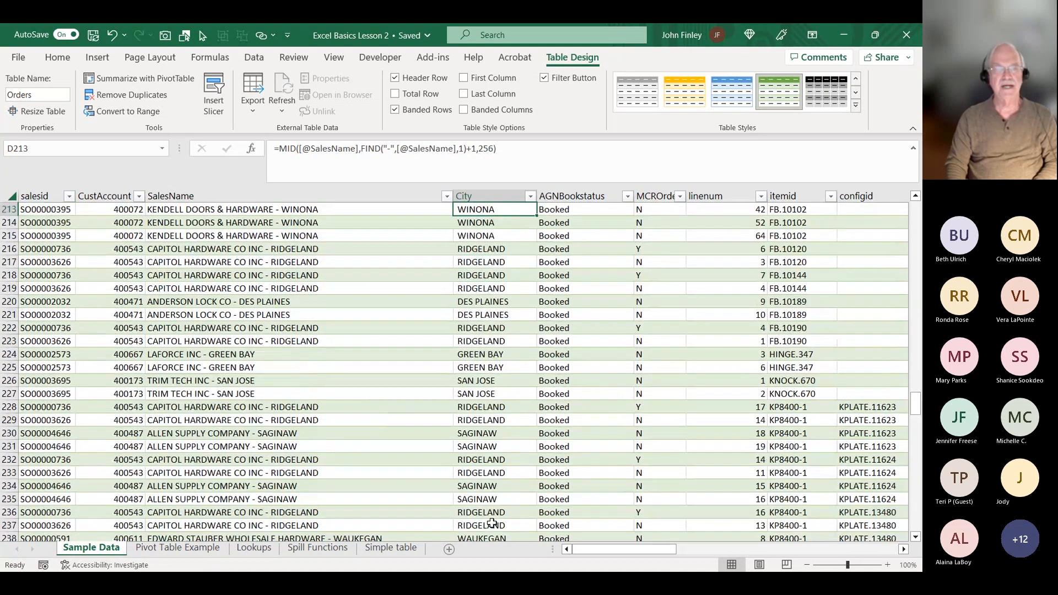
key(Up)
key(Up)
key(Up)
key(Up)
key(Up)
key(Up)
key(Up)
key(Up)
key(Up)
key(Up)
key(Up)
key(Up)
key(Up)
key(Up)
key(Up)
key(Up)
key(Up)
key(Up)
key(Up)
key(Up)
key(Up)
key(Up)
key(Up)
key(Up)
key(Up)
key(Up)
key(Up)
key(Up)
key(Up)
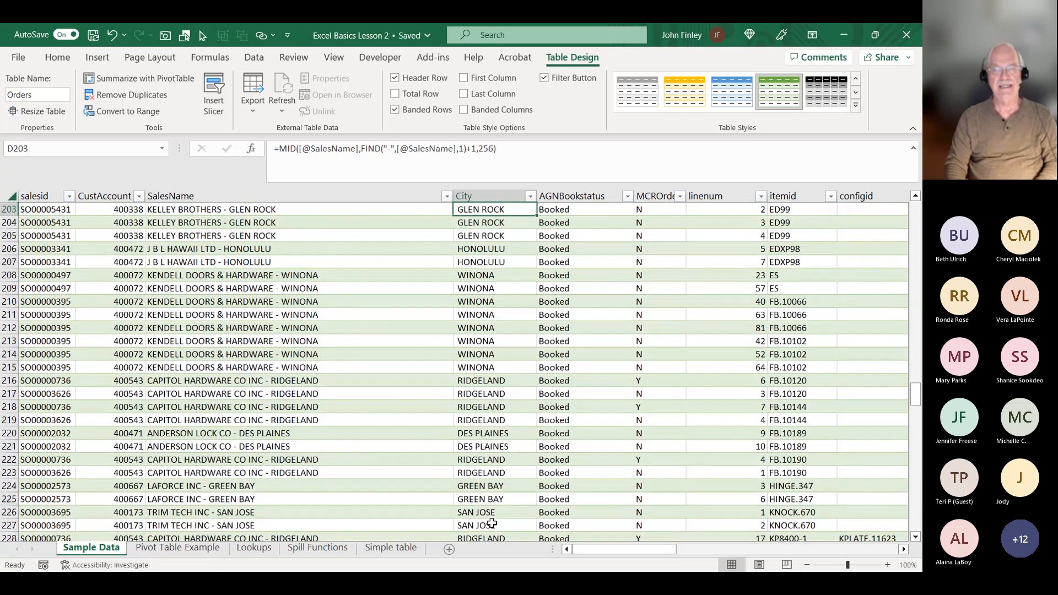
key(Up)
key(Up)
key(Up)
key(Up)
key(Up)
key(Up)
key(Up)
key(Up)
key(Up)
key(Up)
key(Up)
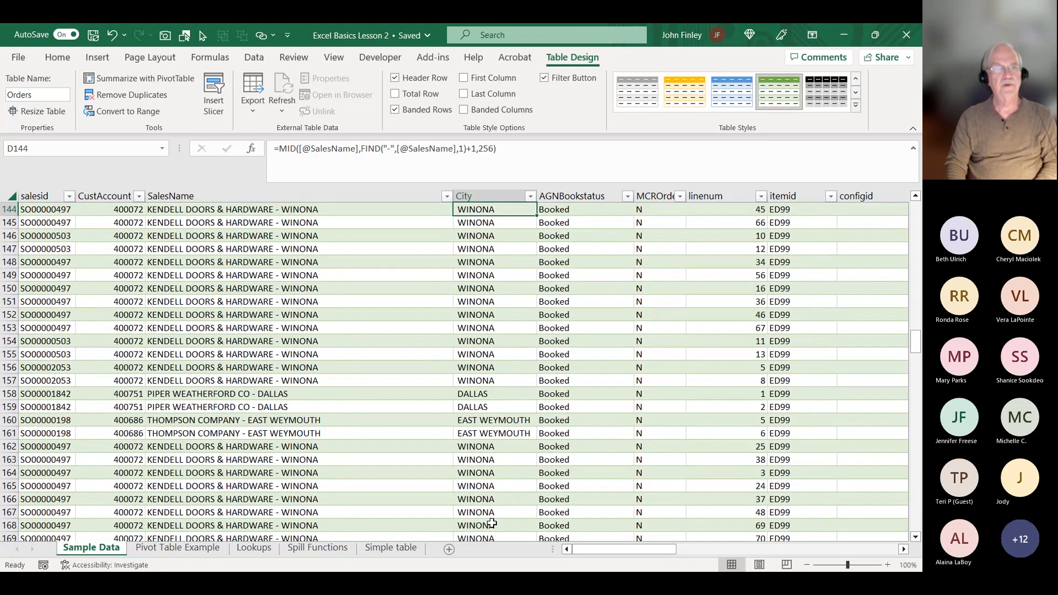
key(End)
key(Up)
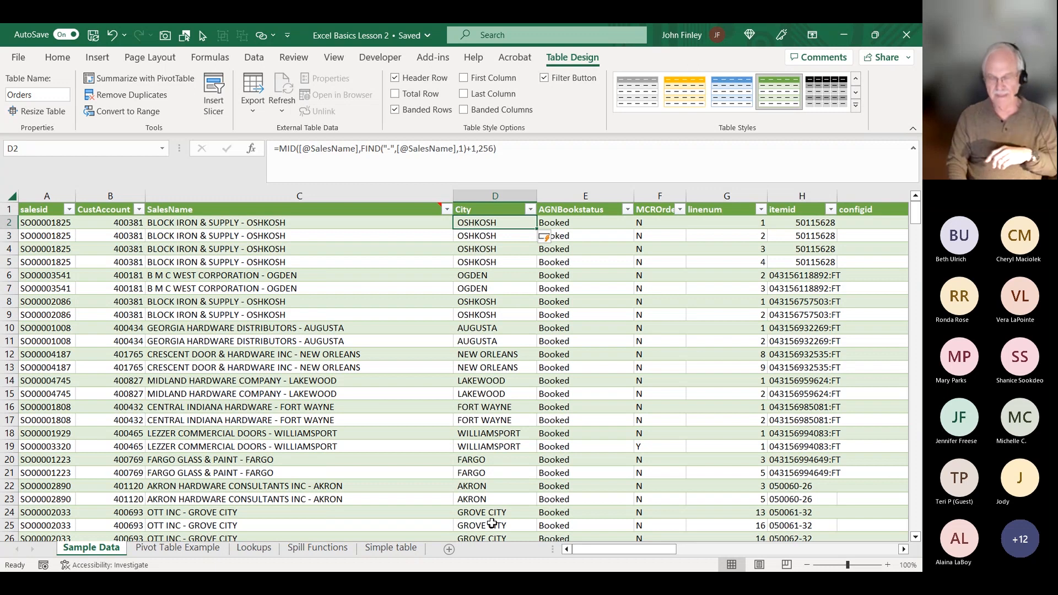
Insert a new table column between LeadTime and CustPO in the Orders table.
key(Right)
key(Right)
key(Right)
key(Right)
key(Right)
key(Right)
key(Right)
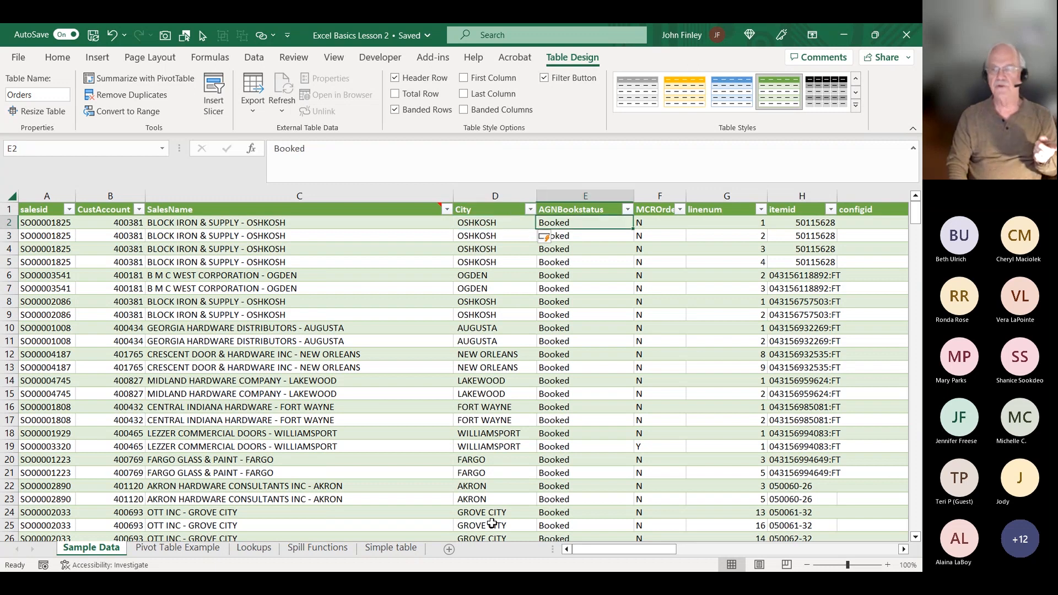
key(Right)
key(Right)
key(Right)
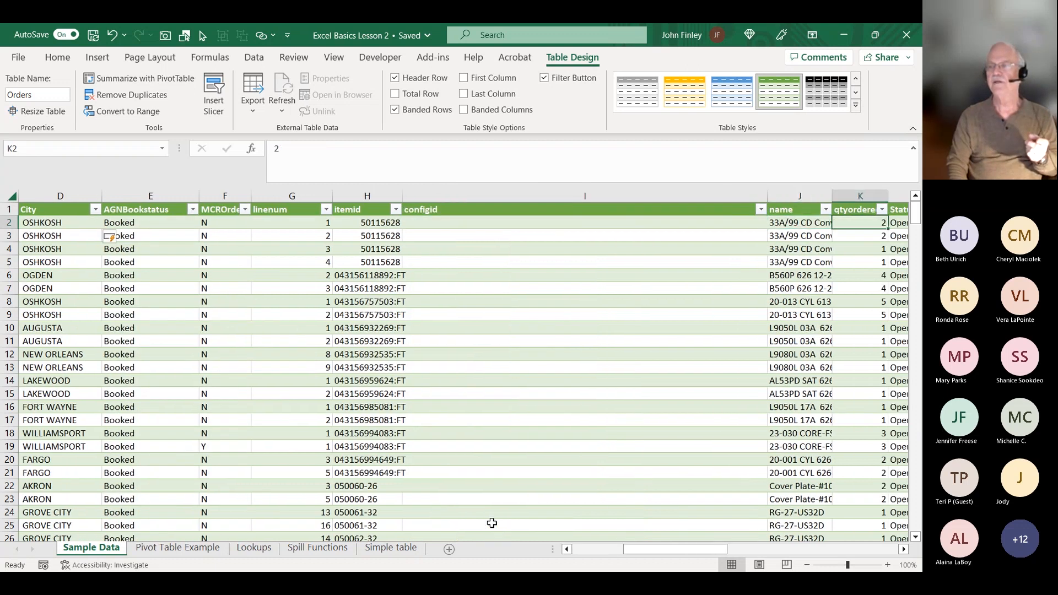
key(Right)
key(Right)
key(Right)
key(Right)
key(Right)
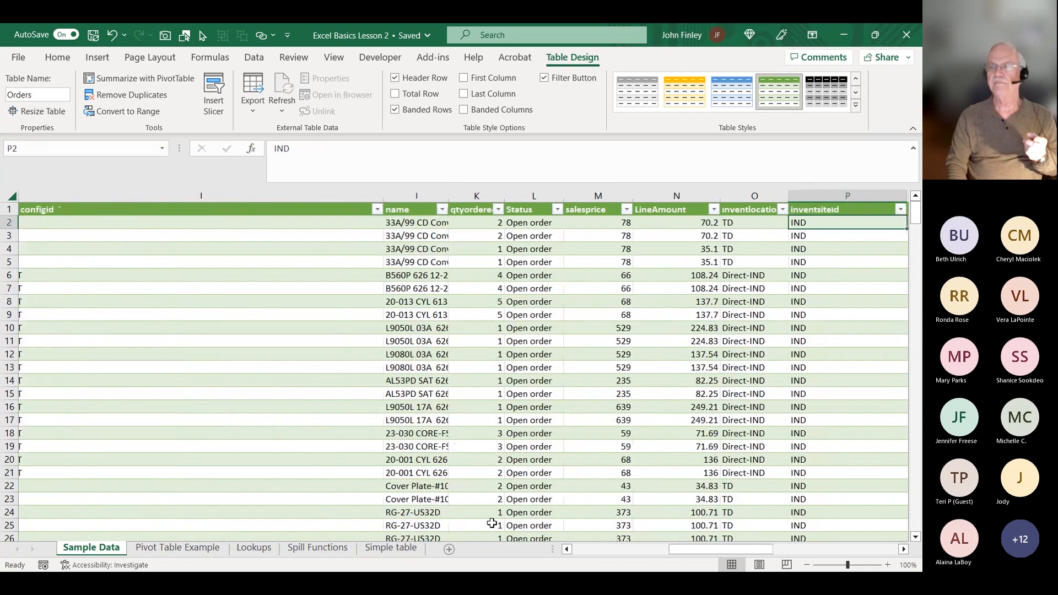
key(Right)
key(Right)
key(Right)
key(Right)
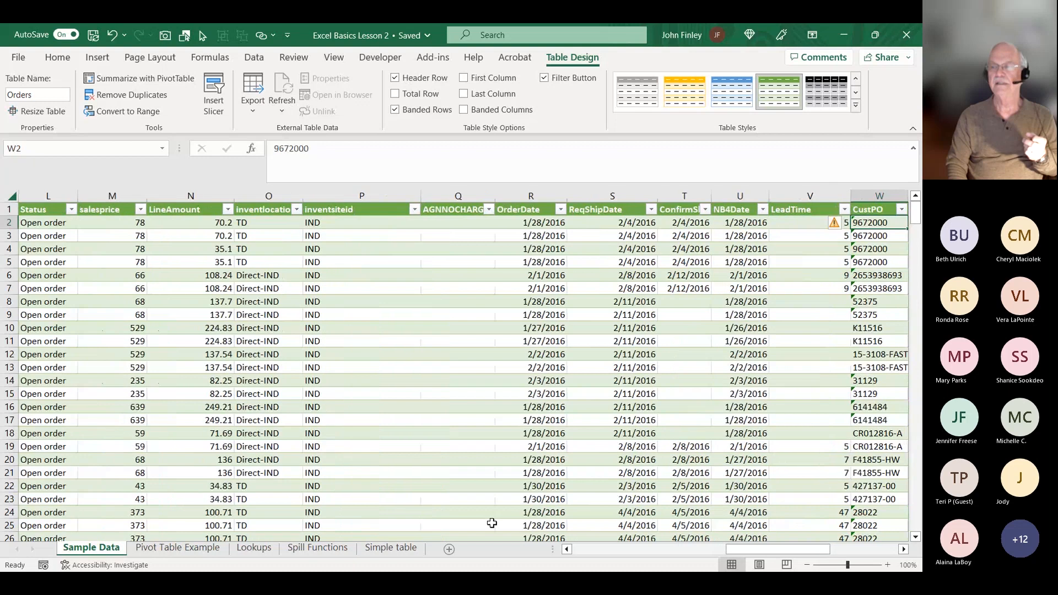
key(Right)
key(Left)
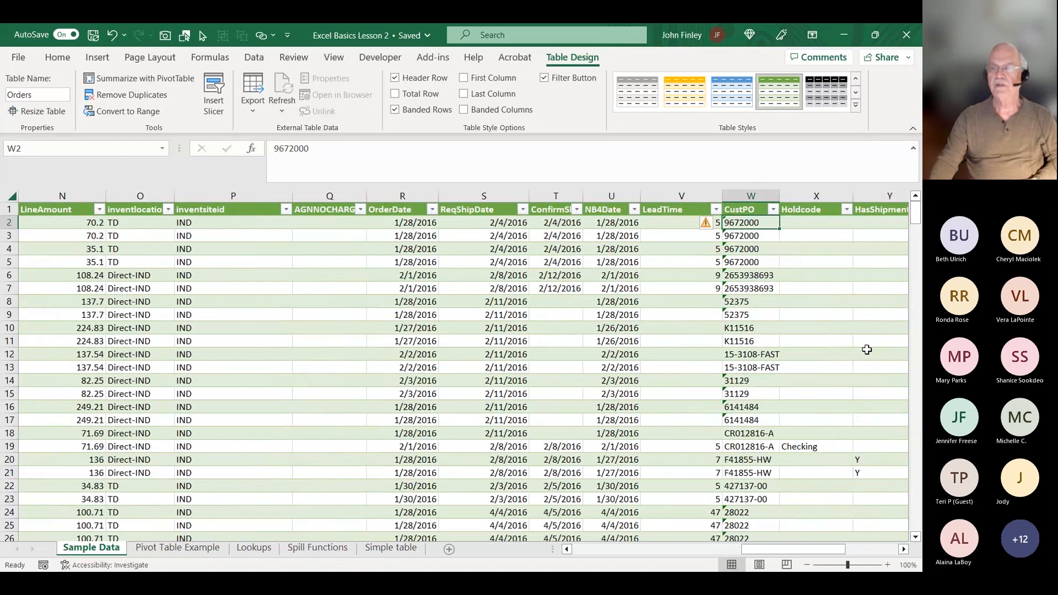
right_click(745, 212)
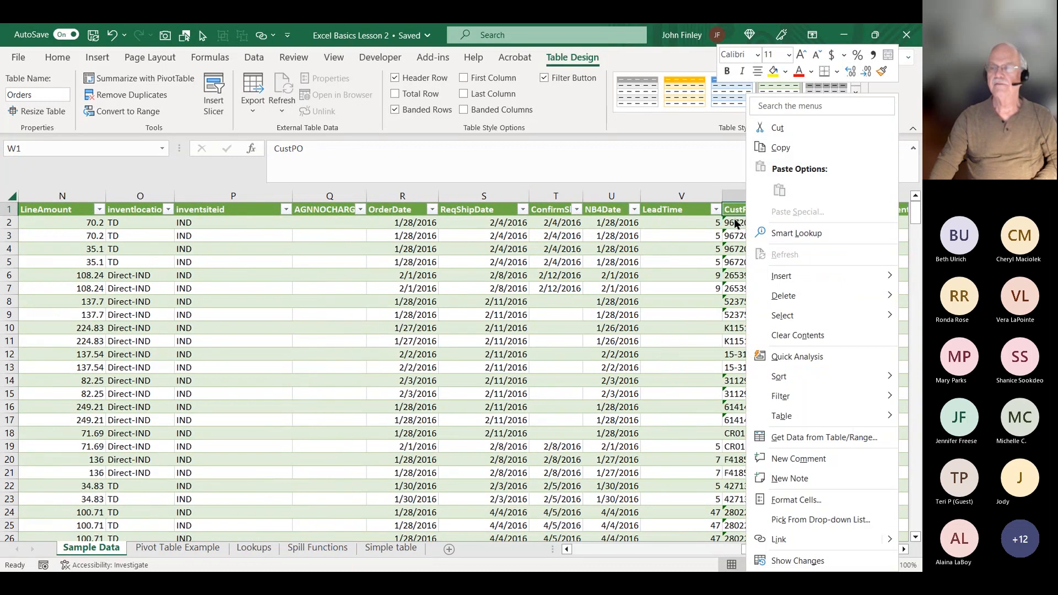
mouse_move(788, 287)
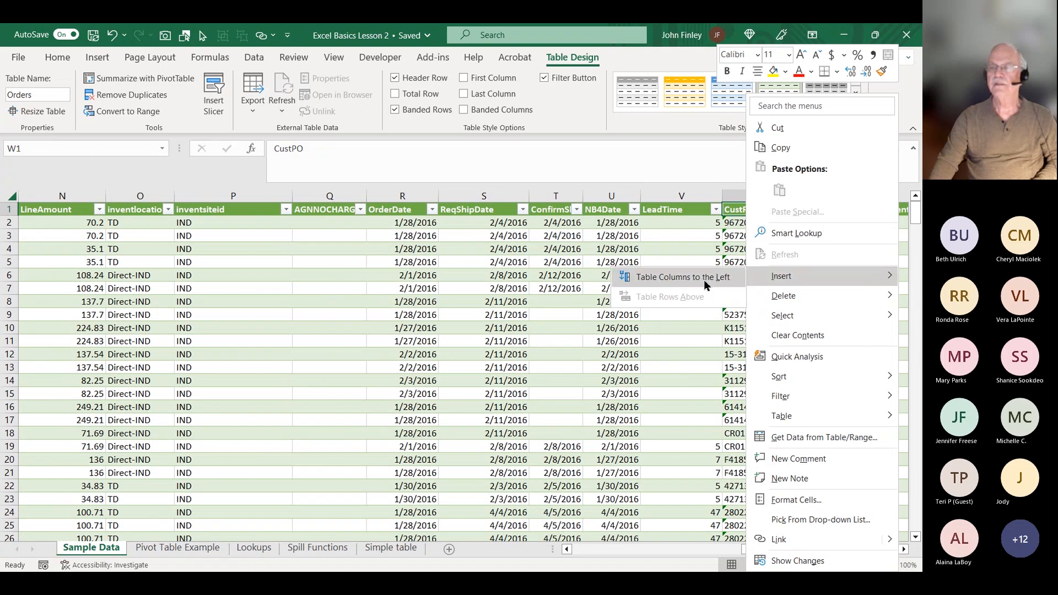
click(707, 278)
Rename the new column's header as Late (Y/N).
double_click(743, 209)
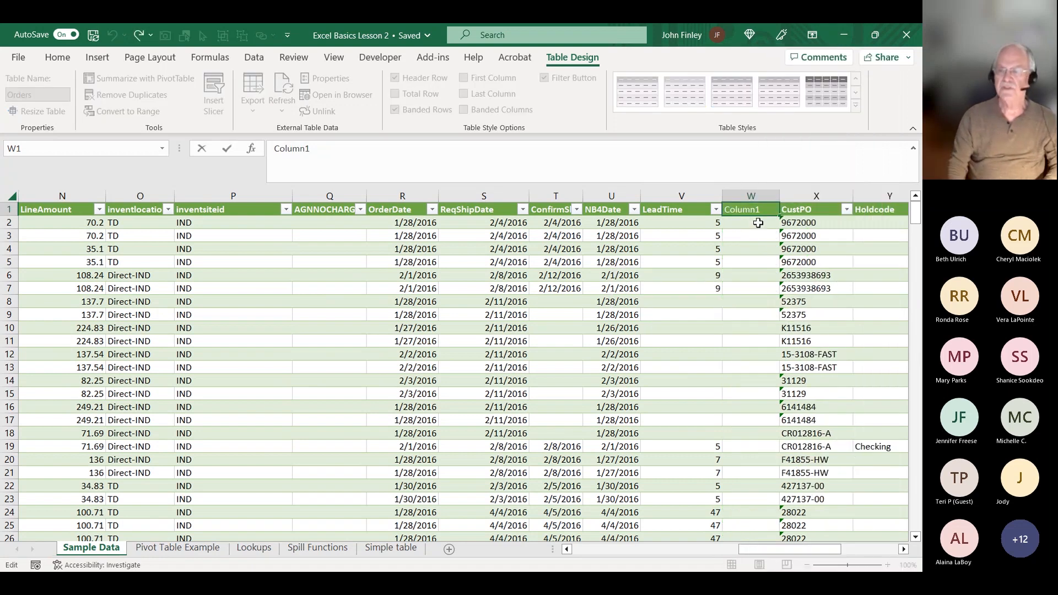
key(BackSpace)
key(BackSpace)
key(BackSpace)
key(BackSpace)
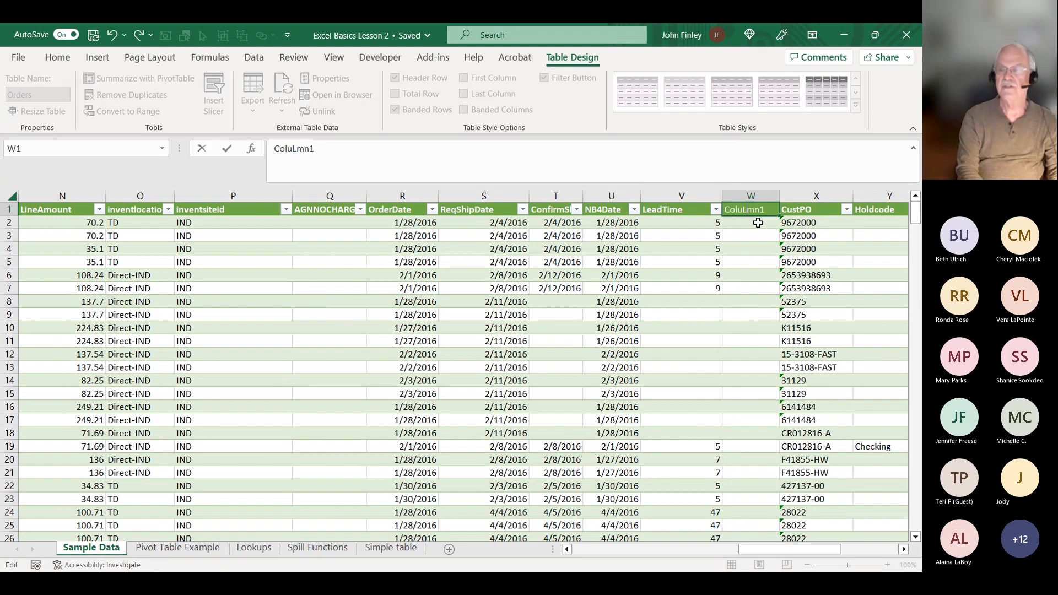
key(Delete)
key(Delete)
key(Delete)
text(Late)
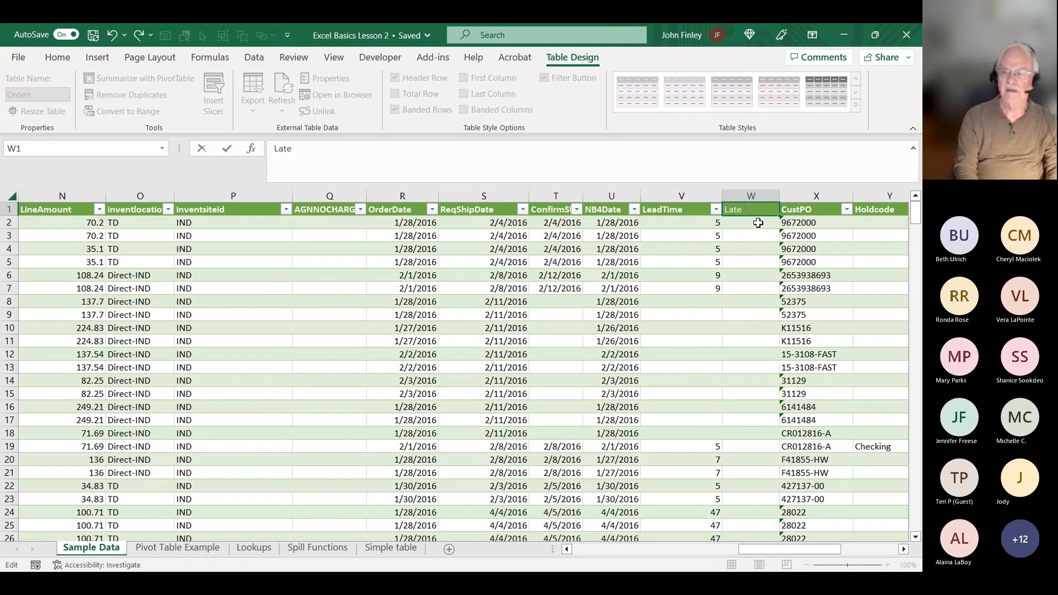
text( ()
text(Y)
text(?)
text(N)
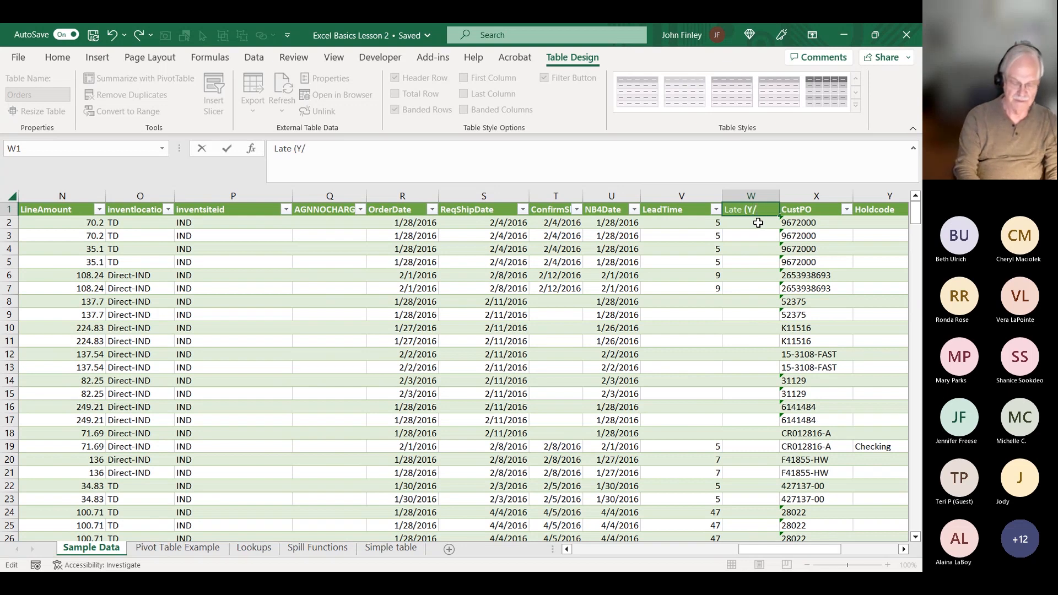
text(N)
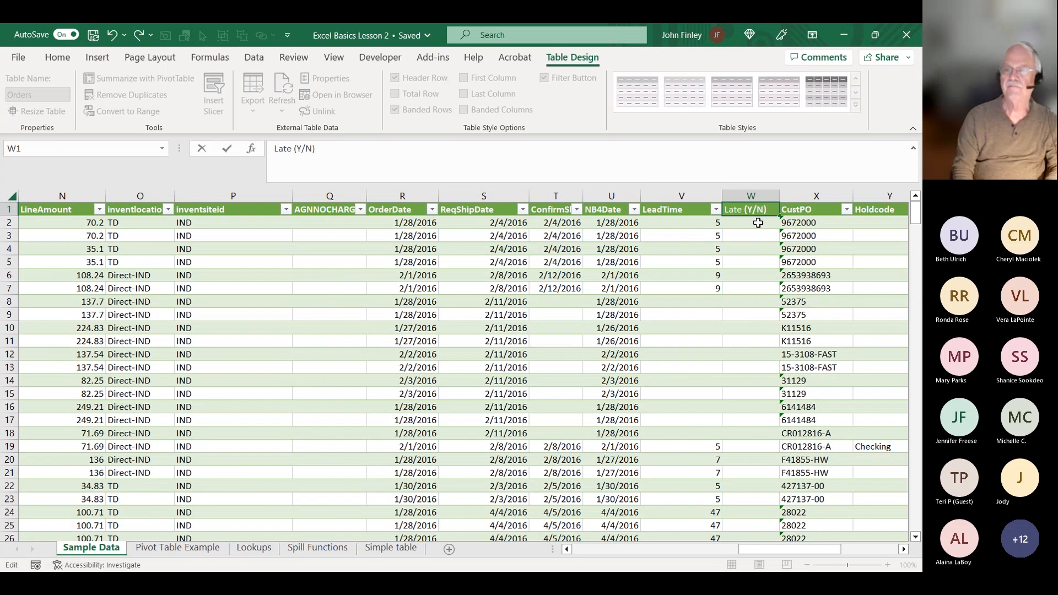
text())
key(Return)
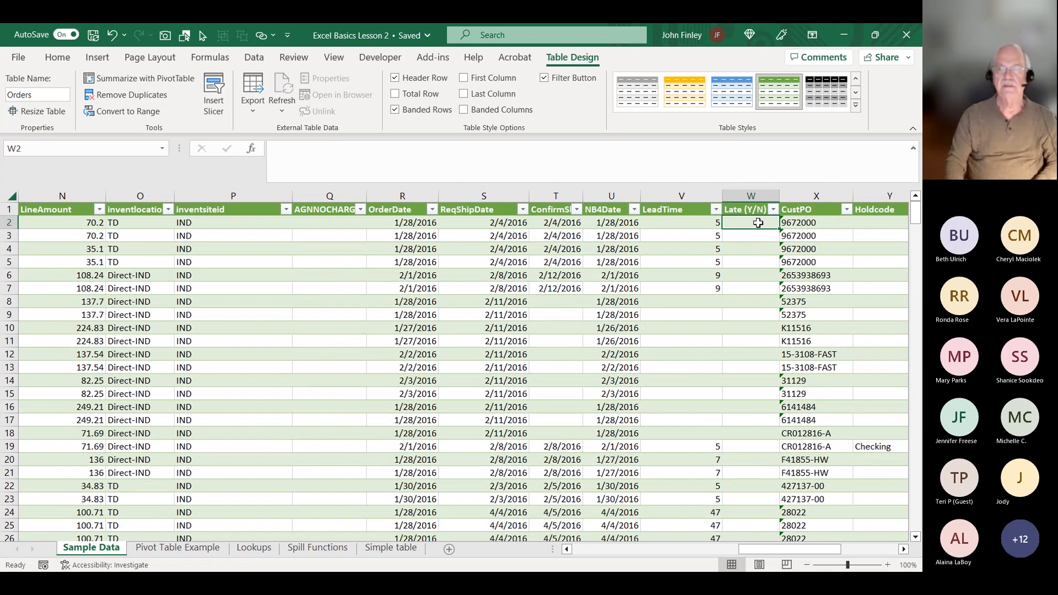
Examine the NB4Date, ConfirmShipDate and ReqShipDate values in the first data rows.
key(Left)
key(Left)
key(Left)
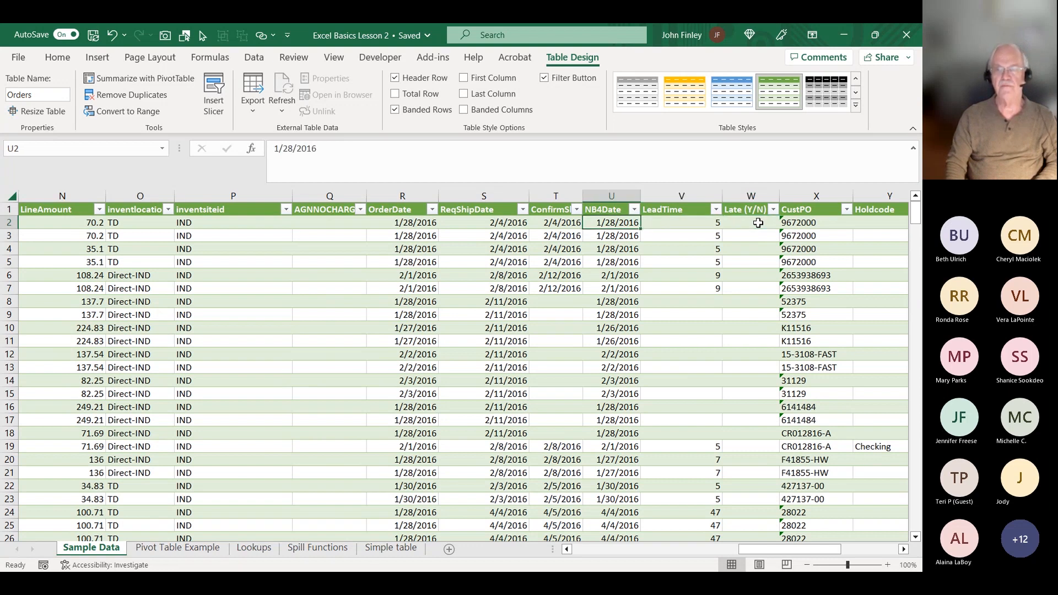
key(Down)
key(Down)
key(Down)
key(Up)
key(Up)
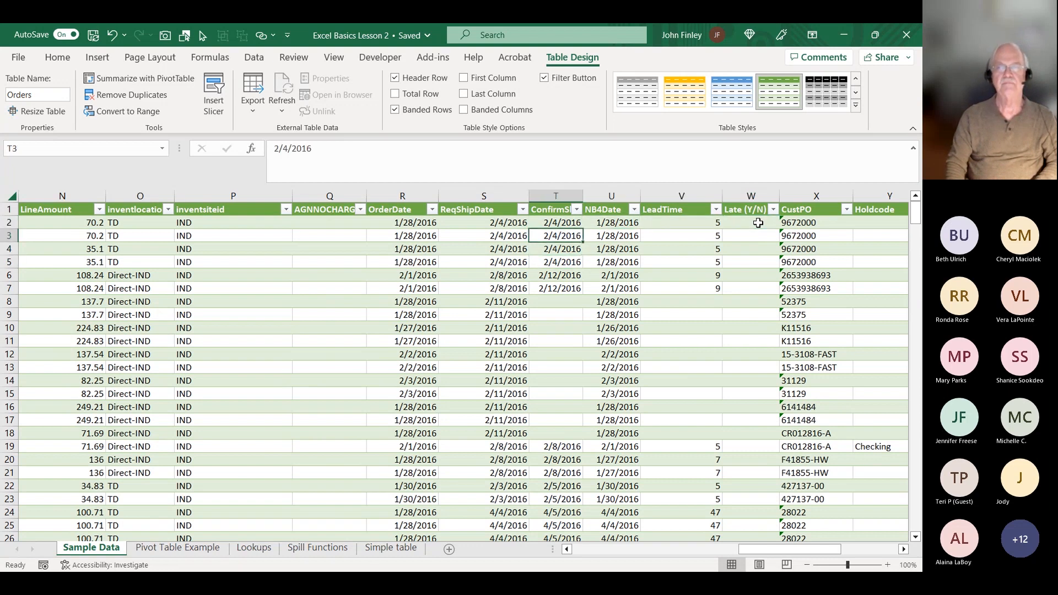
key(Left)
key(Up)
key(Right)
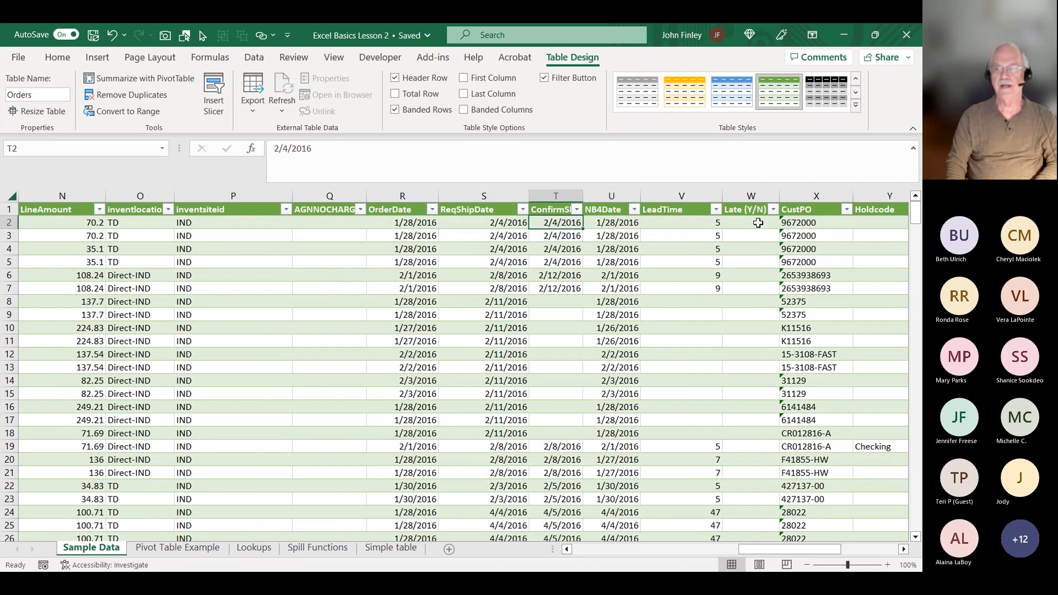
Begin an IF formula with a nested OR function in the first Late (Y/N) cell, W2.
click(758, 223)
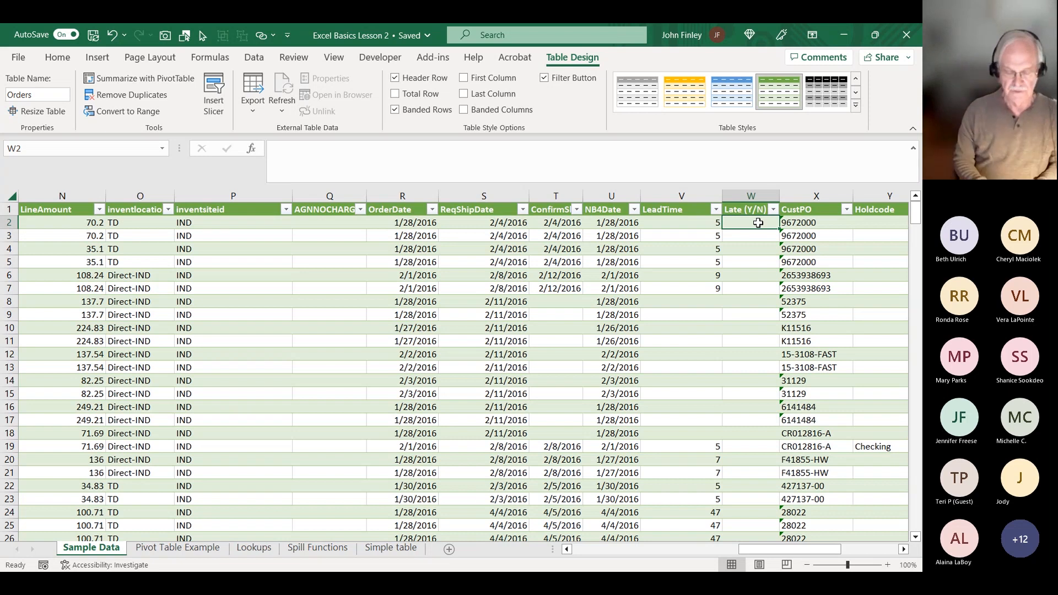
text(=)
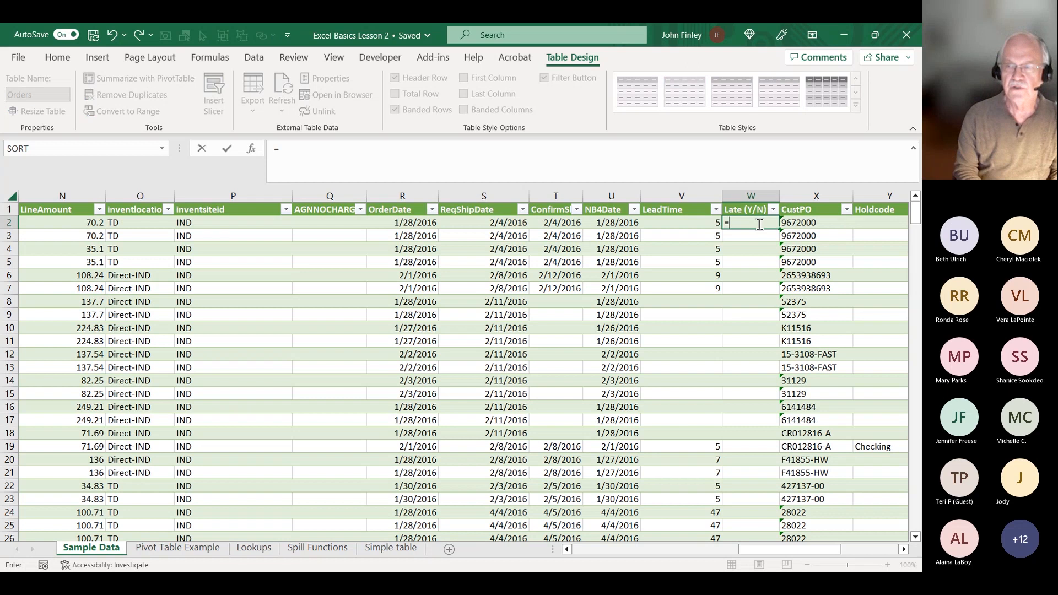
text(if)
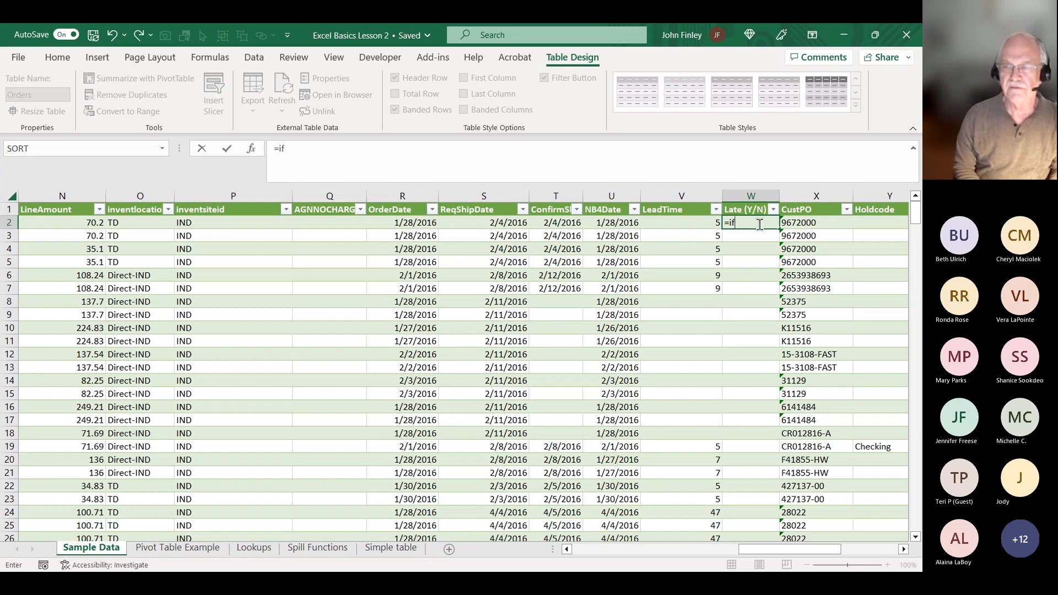
text(()
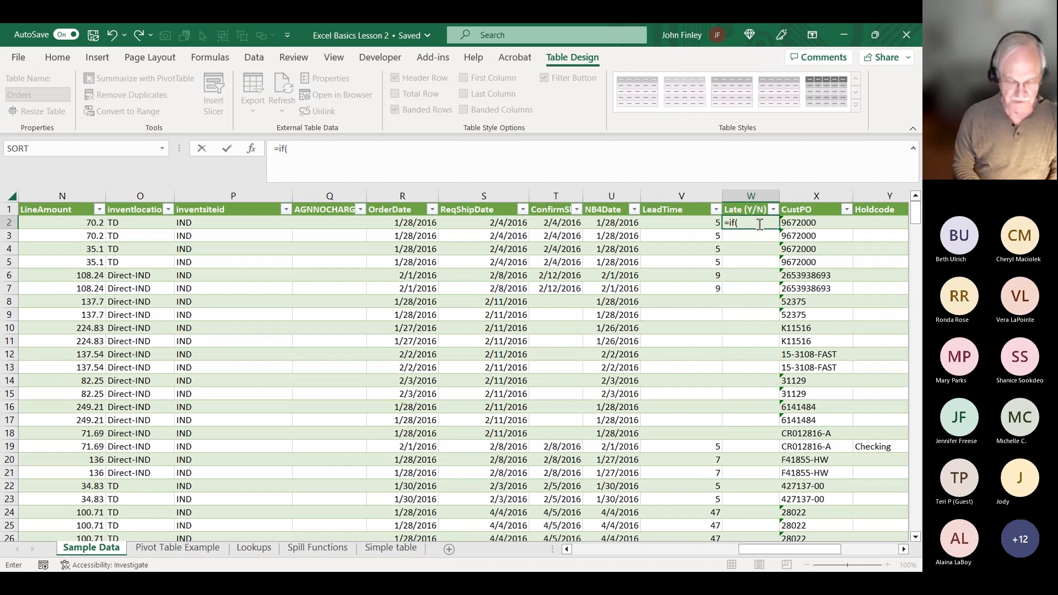
text(O)
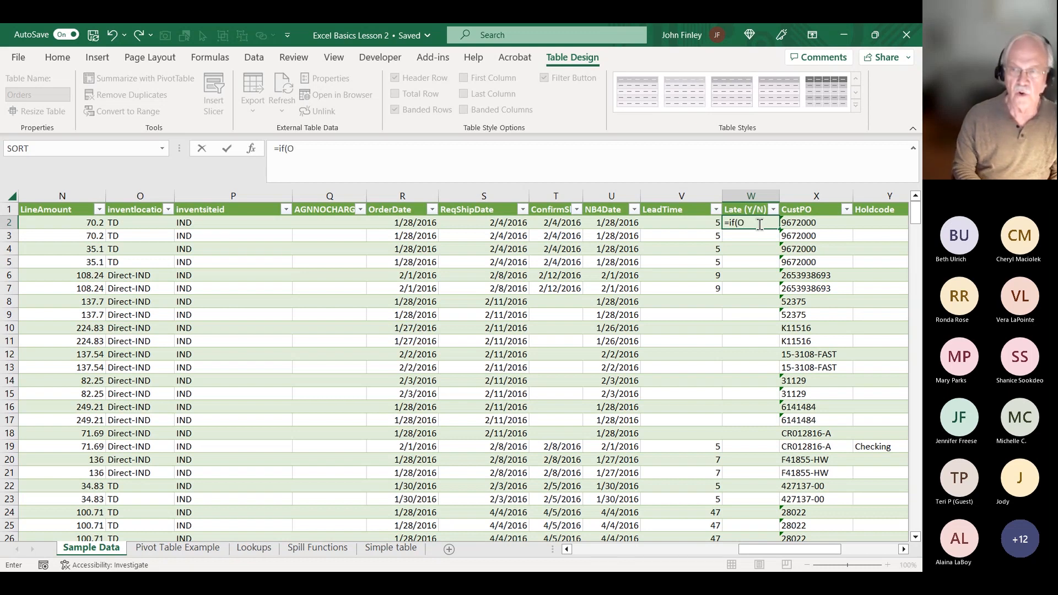
text(t)
key(BackSpace)
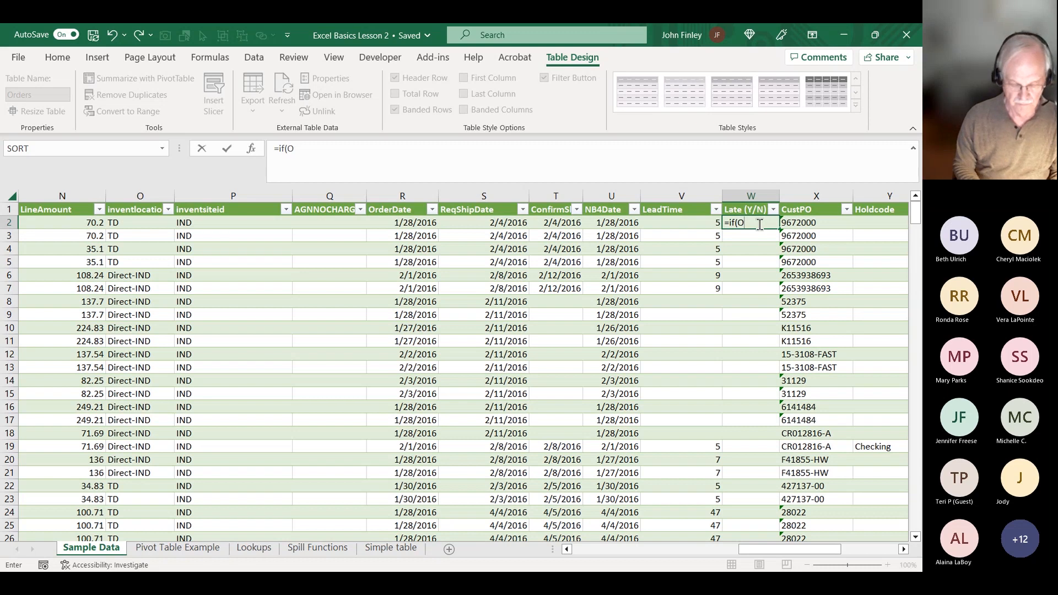
text(r()
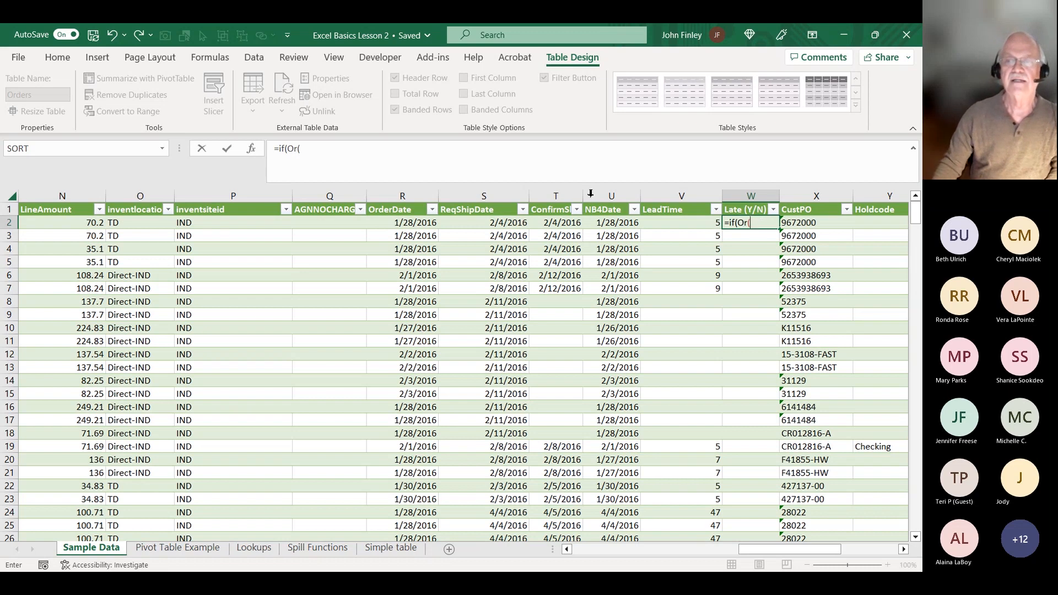
click(562, 222)
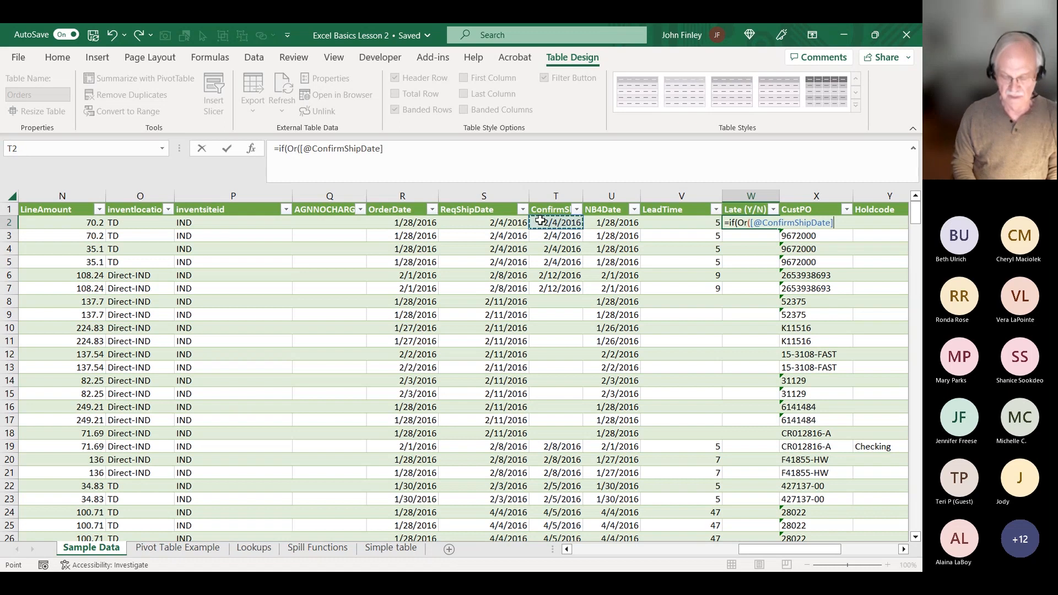
text(>)
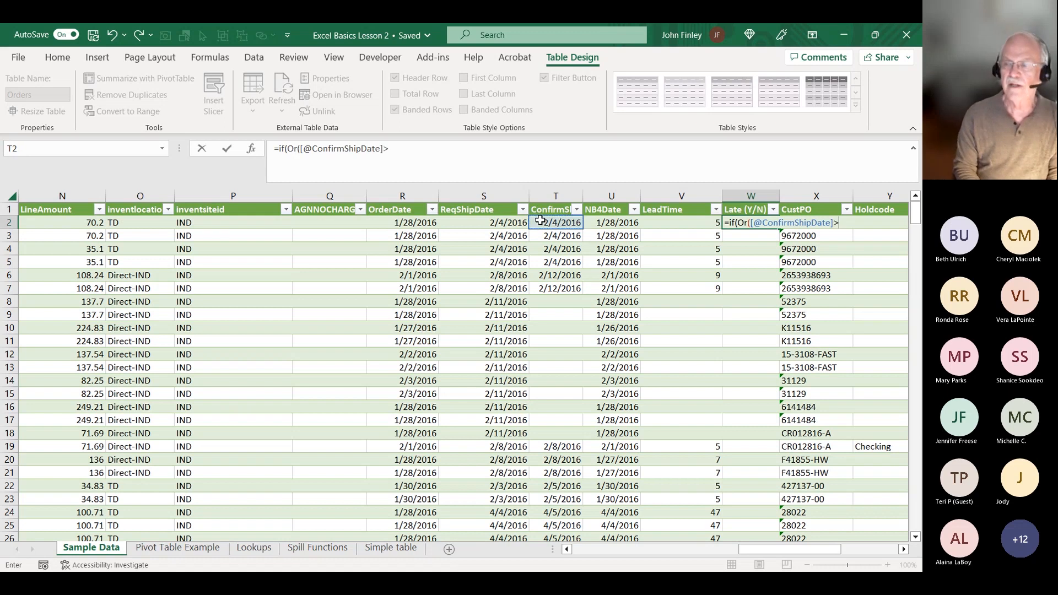
key(Left)
key(Left)
key(Left)
key(Left)
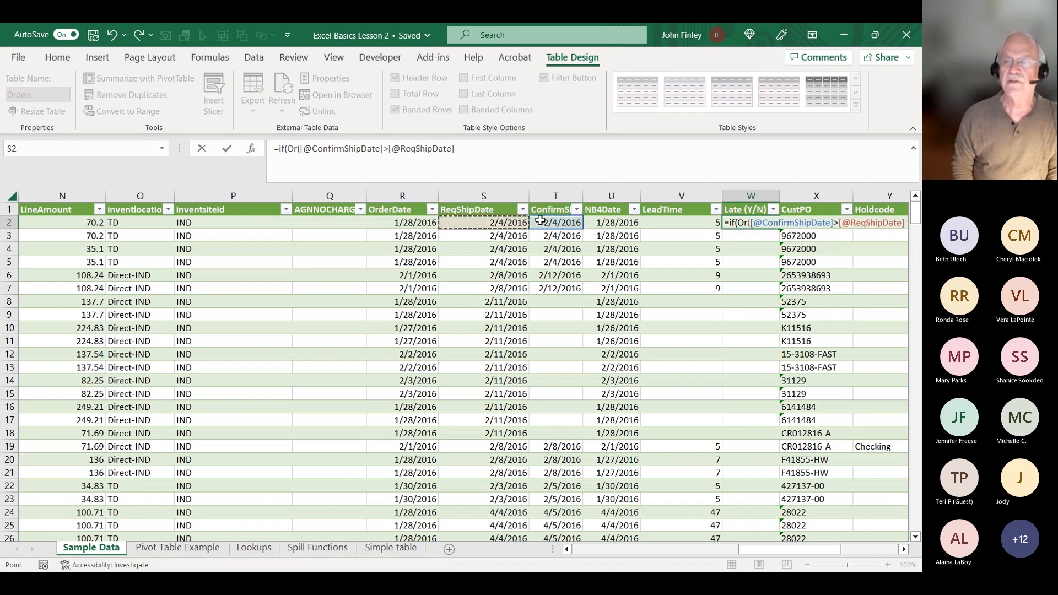
text(,)
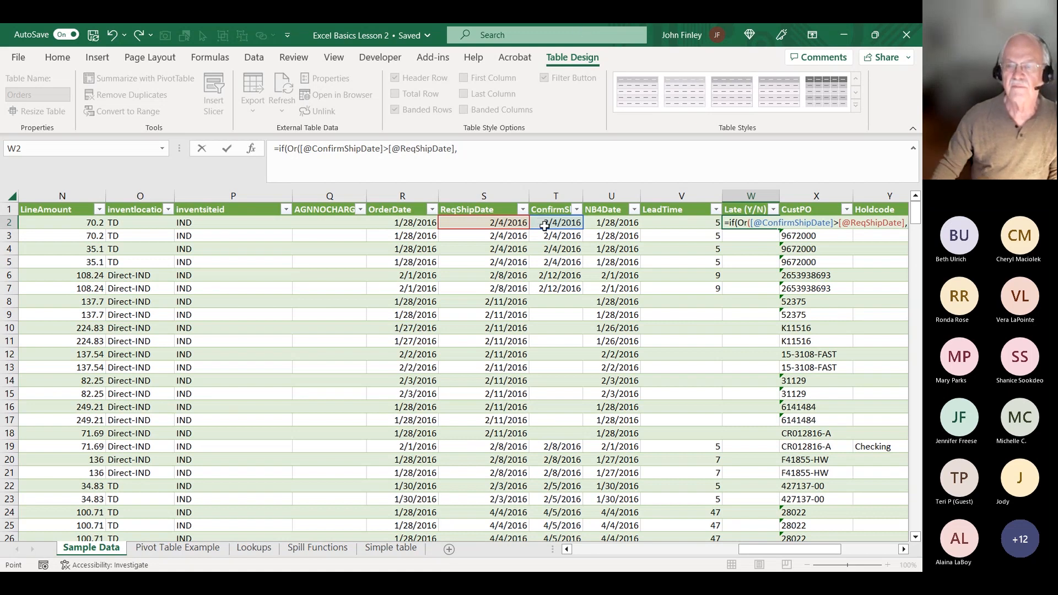
click(544, 226)
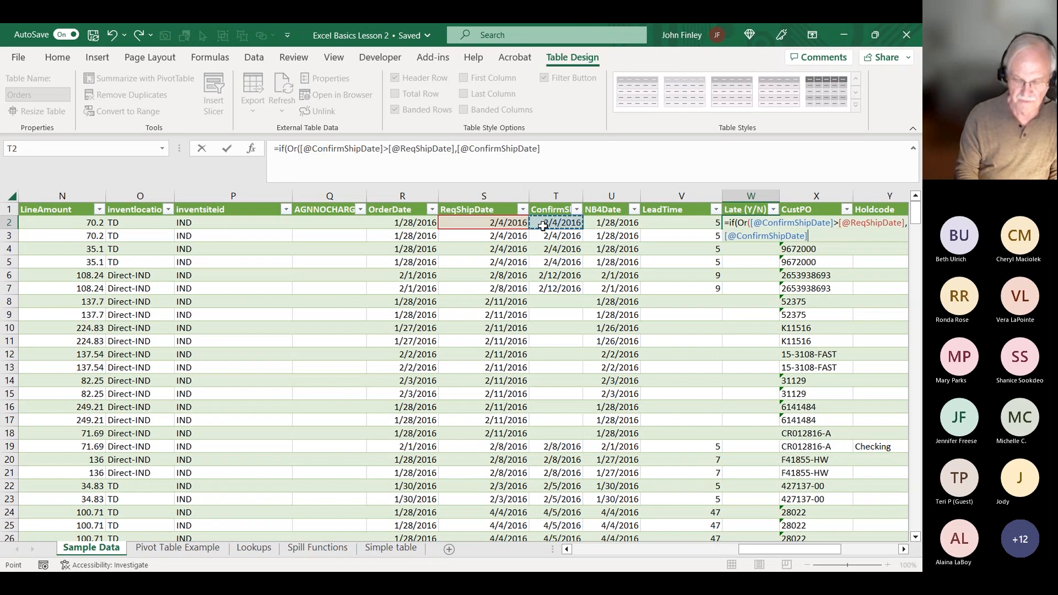
text(="")
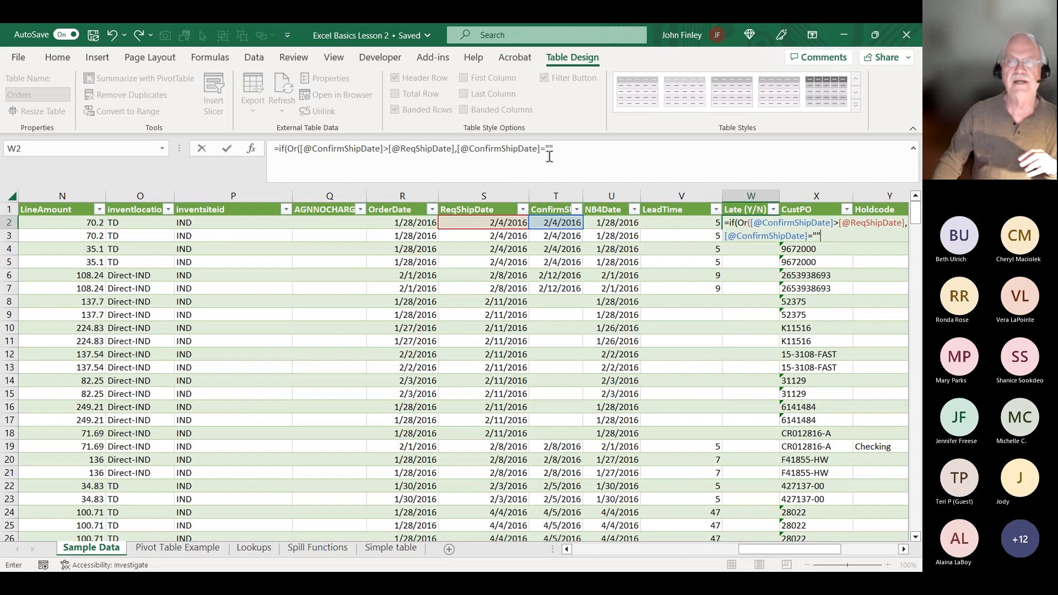
click(457, 150)
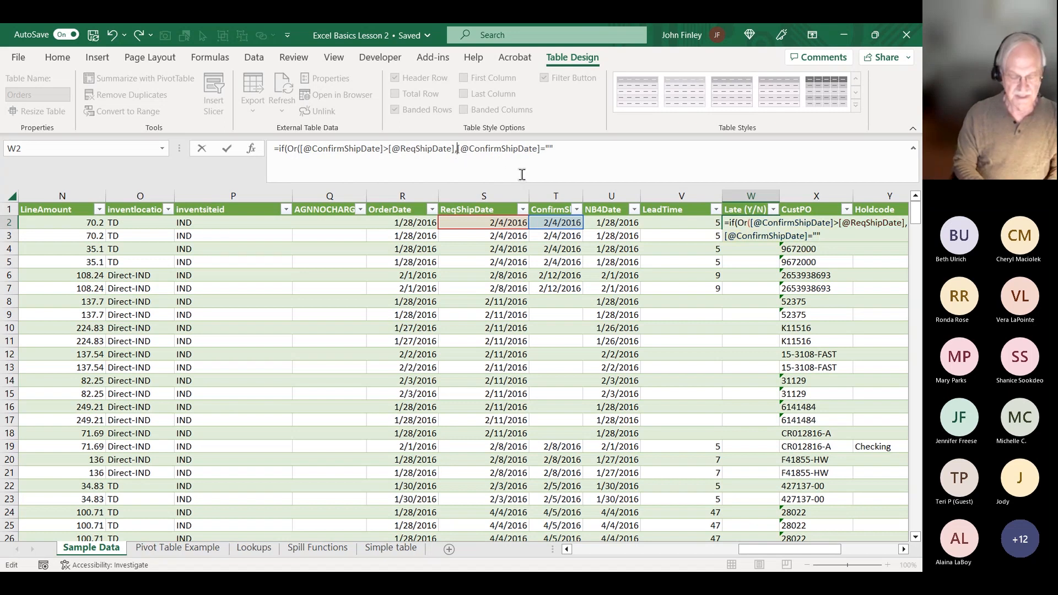
text(A)
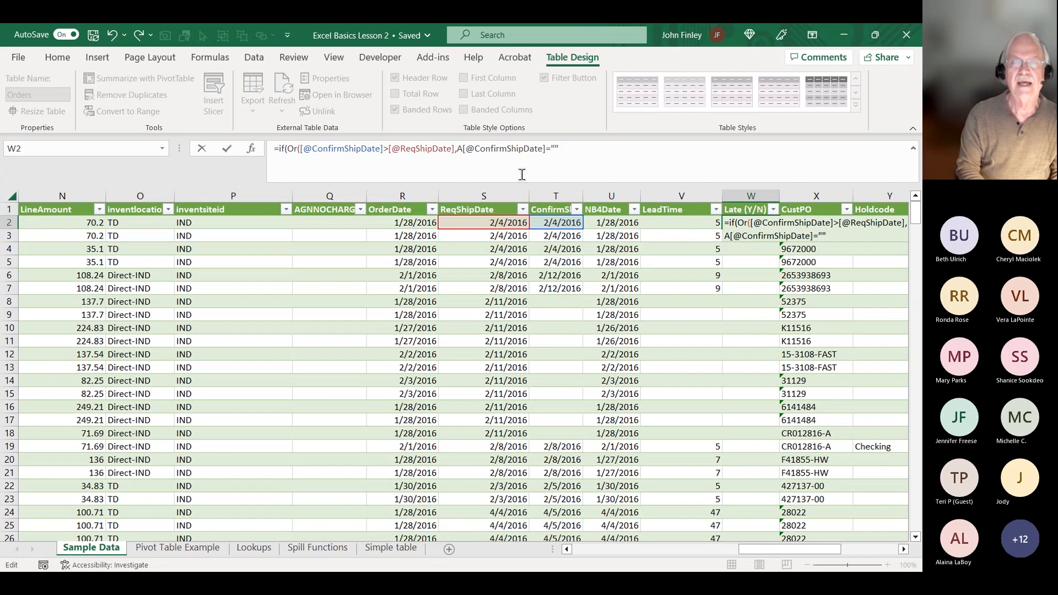
text(ND)
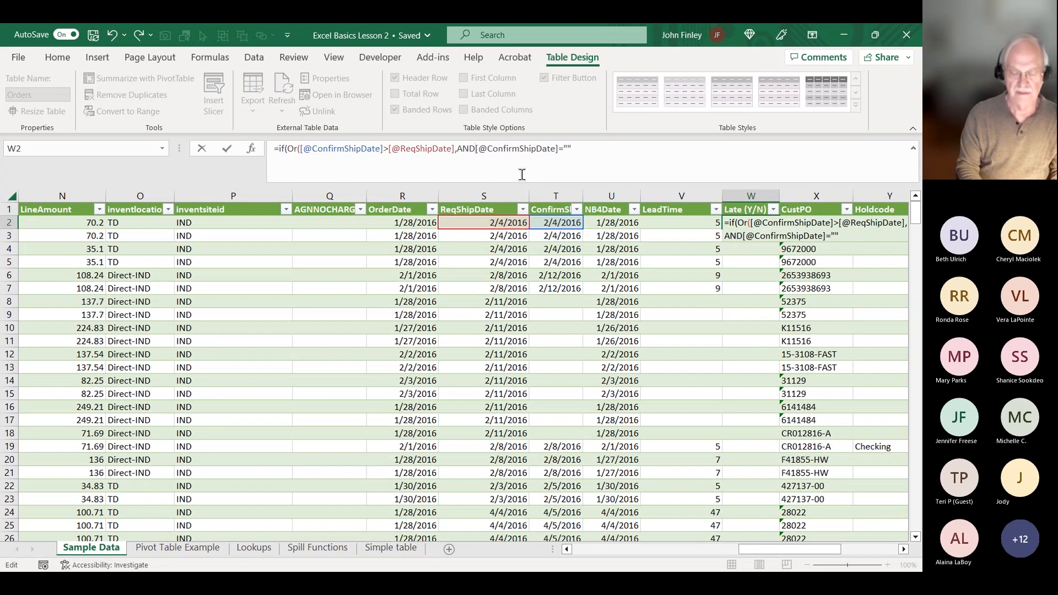
text(()
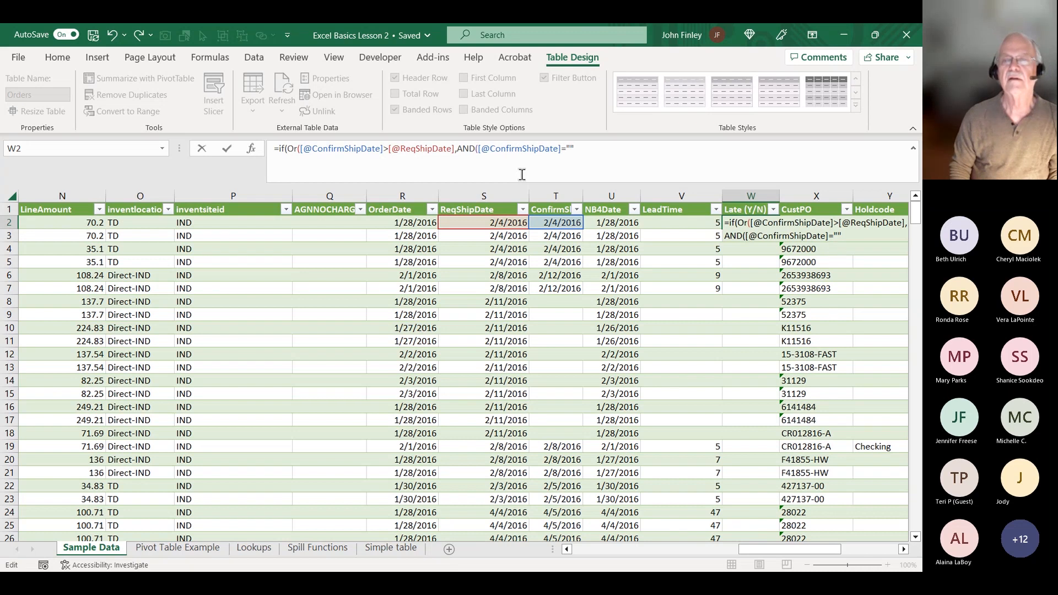
Begin the second AND test in the Late (Y/N) formula with Today()>, separated from the first test by a comma.
key(Right)
text(,)
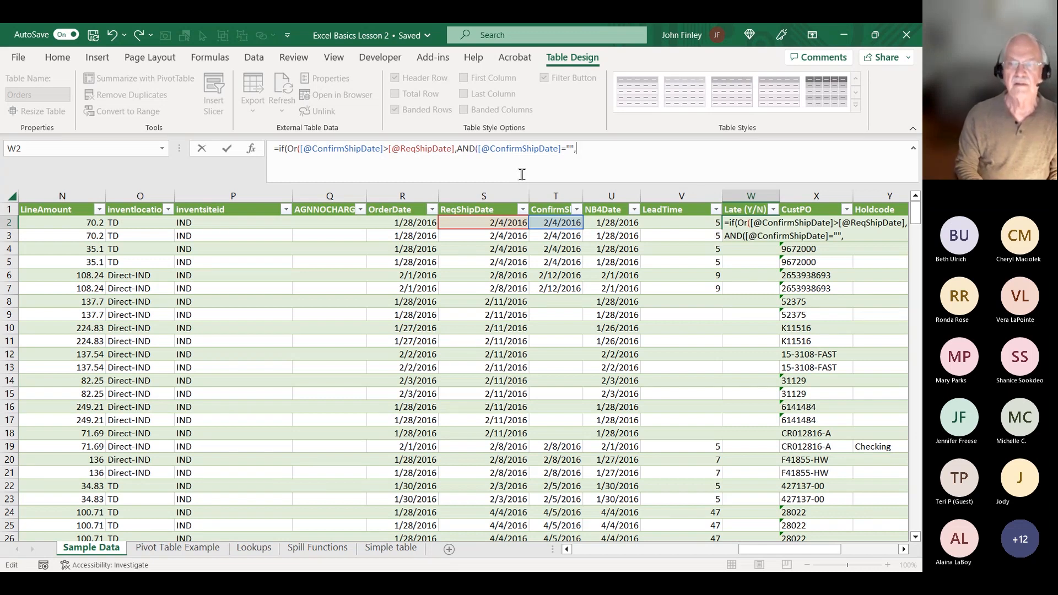
text(Tod)
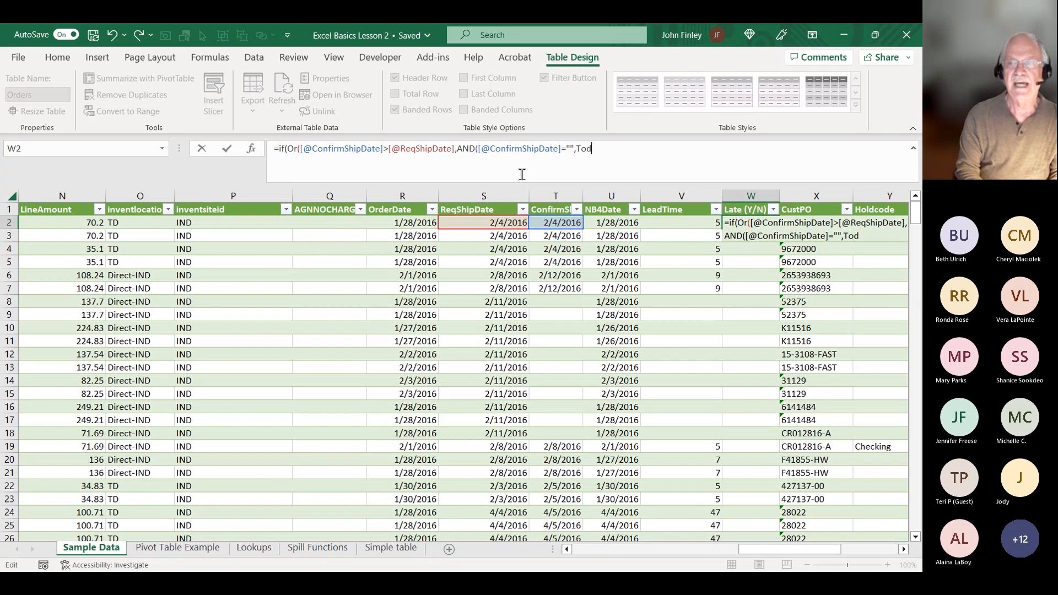
text(ay ())
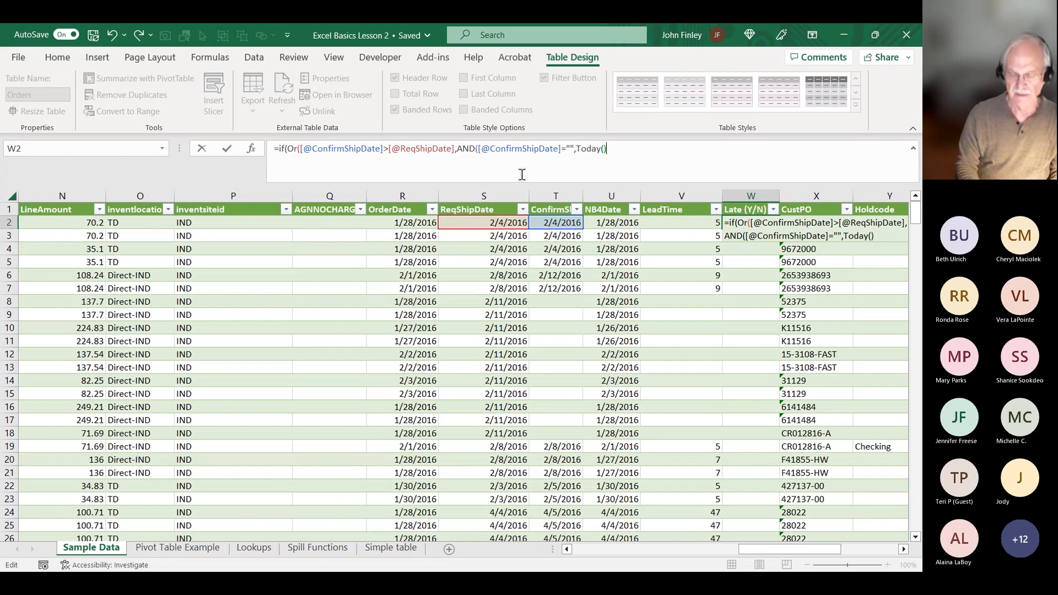
text(>)
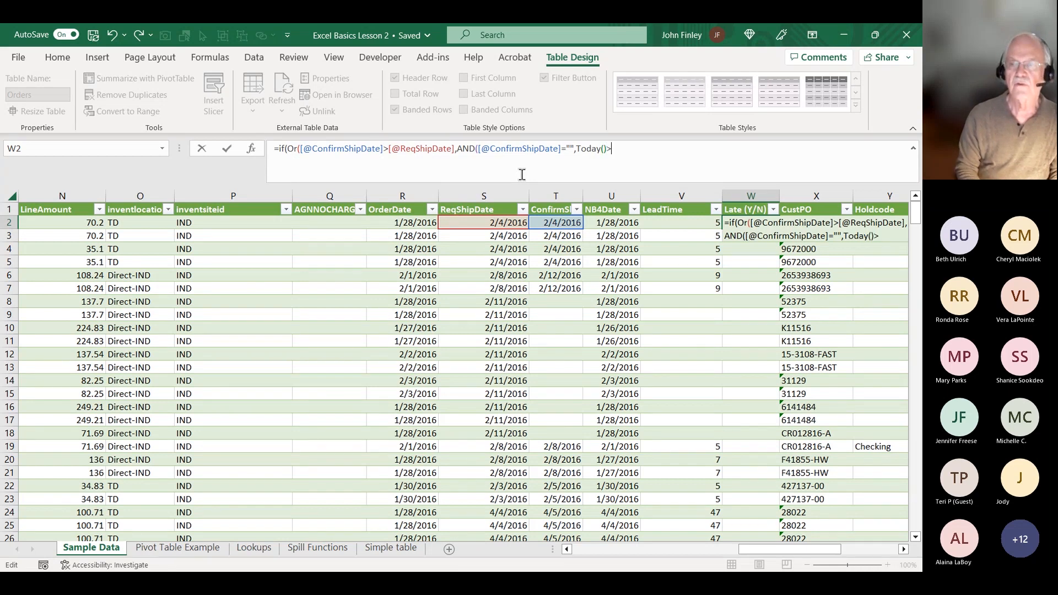
key(Left)
key(Left)
key(Left)
key(Left)
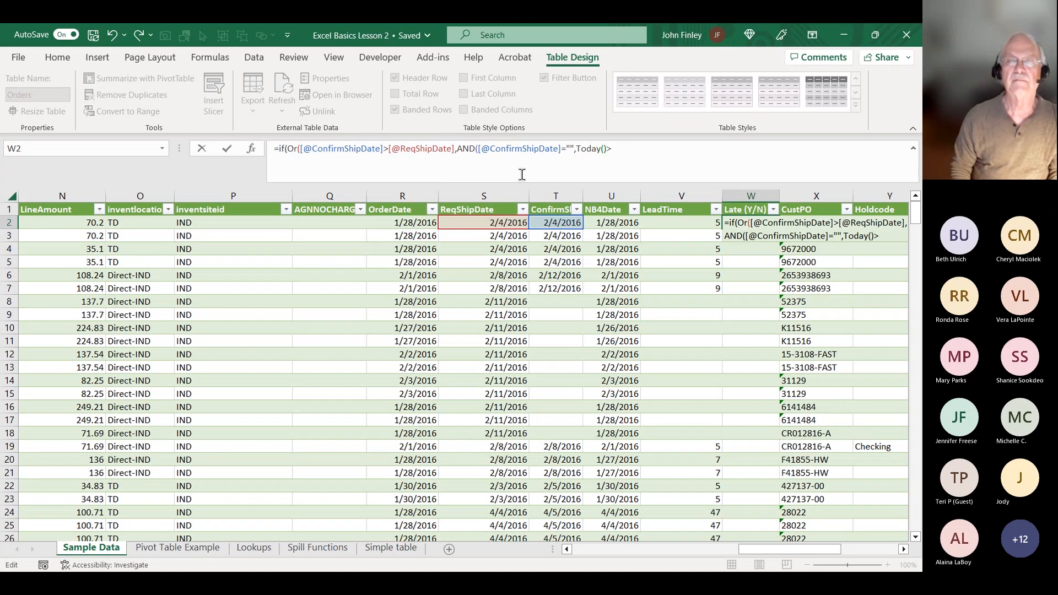
click(511, 222)
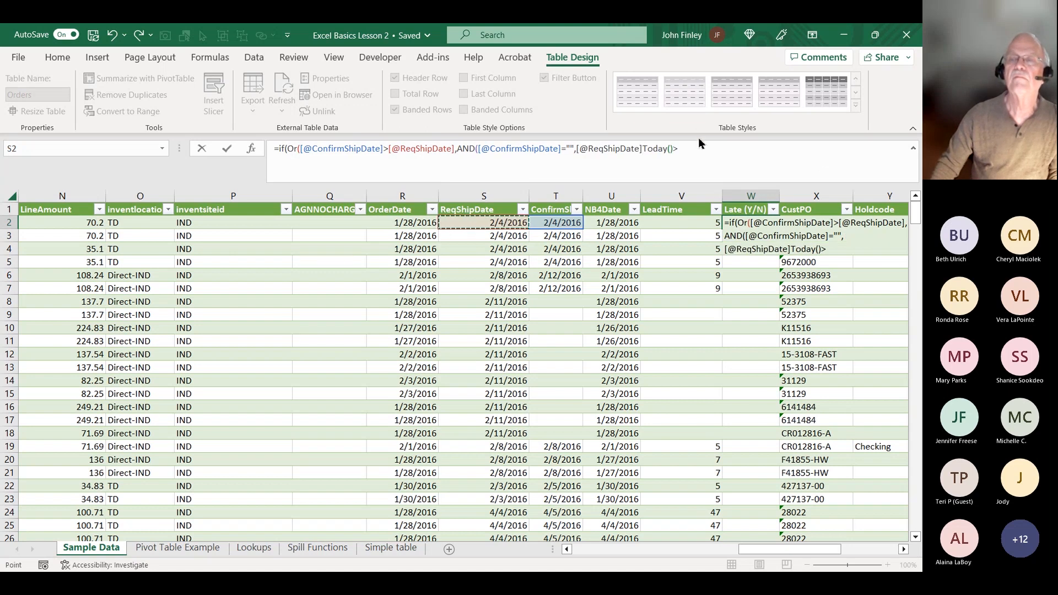
click(644, 148)
key(BackSpace)
key(BackSpace)
key(BackSpace)
key(BackSpace)
key(BackSpace)
key(BackSpace)
key(BackSpace)
key(BackSpace)
key(BackSpace)
key(BackSpace)
key(BackSpace)
key(BackSpace)
key(BackSpace)
key(BackSpace)
key(BackSpace)
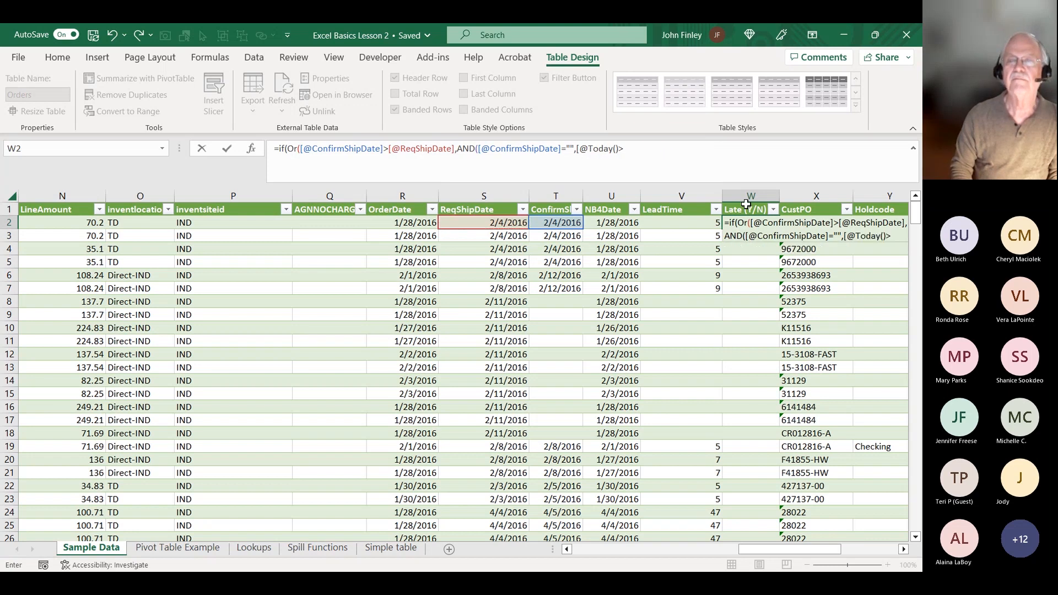
key(Return)
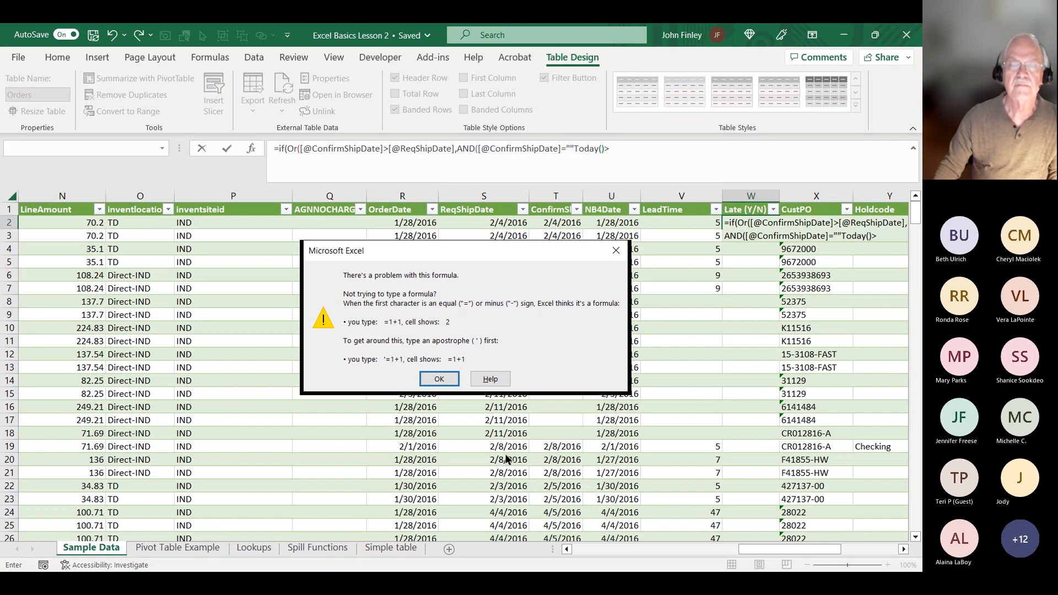
click(439, 379)
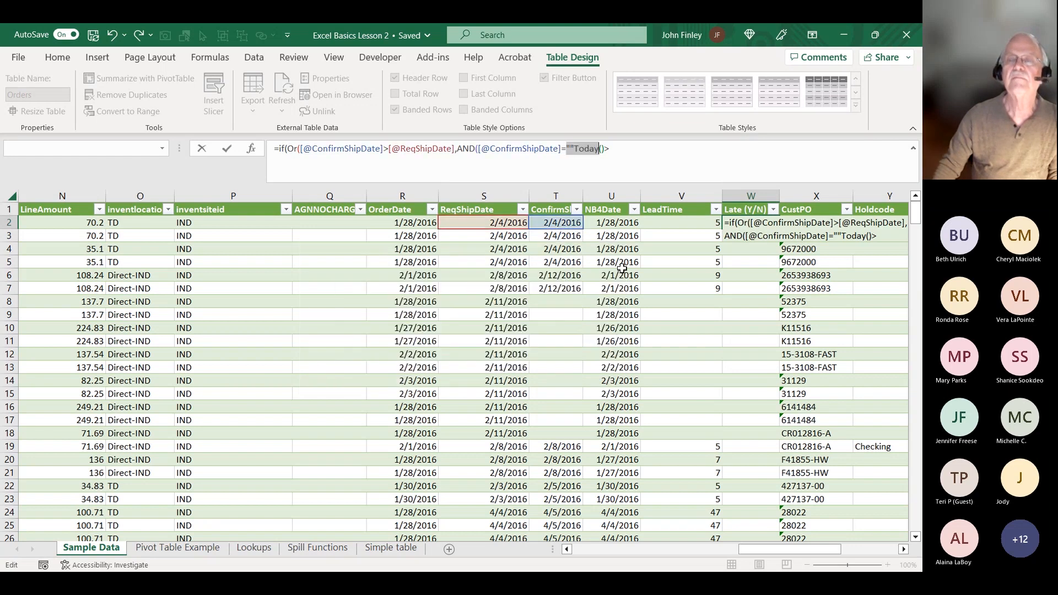
click(568, 146)
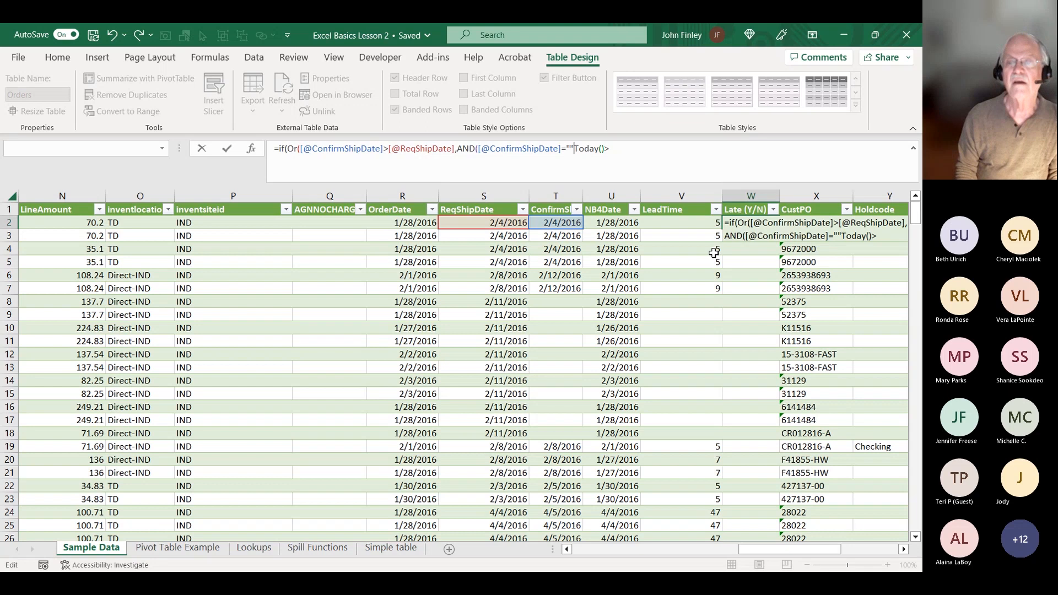
text("",)
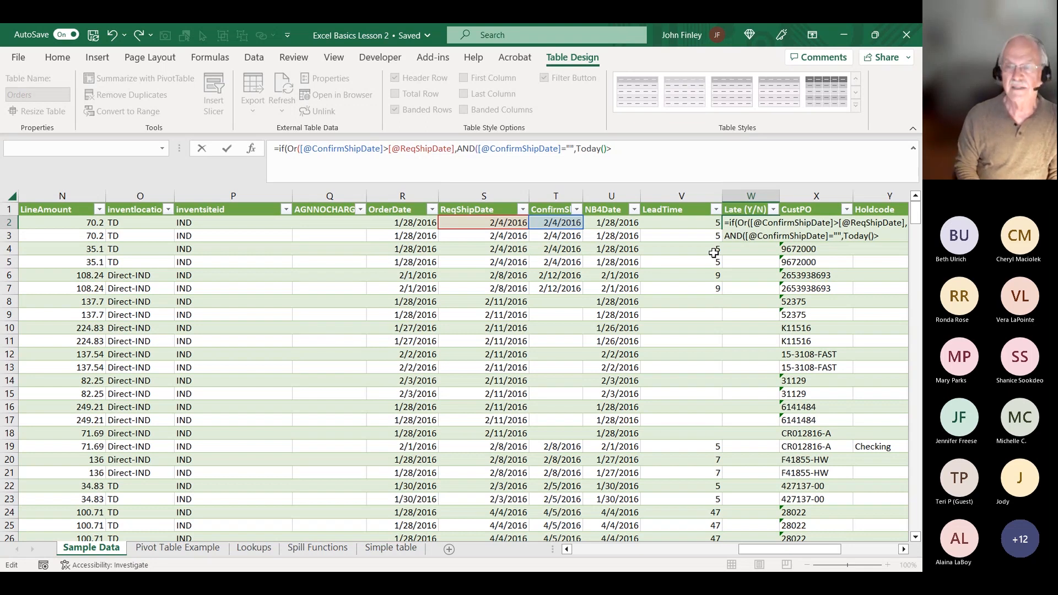
click(486, 226)
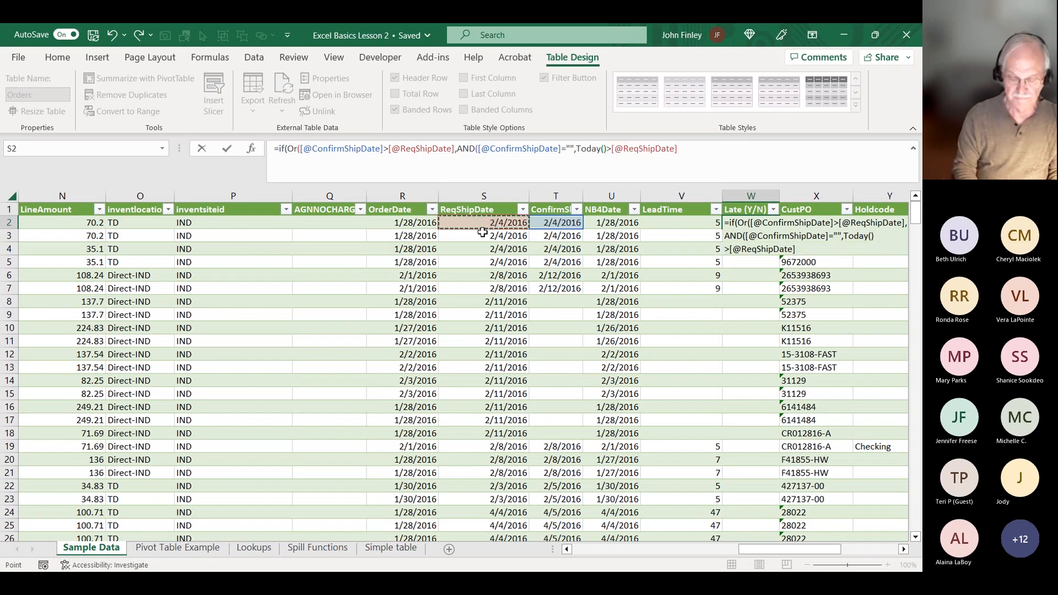
text()))
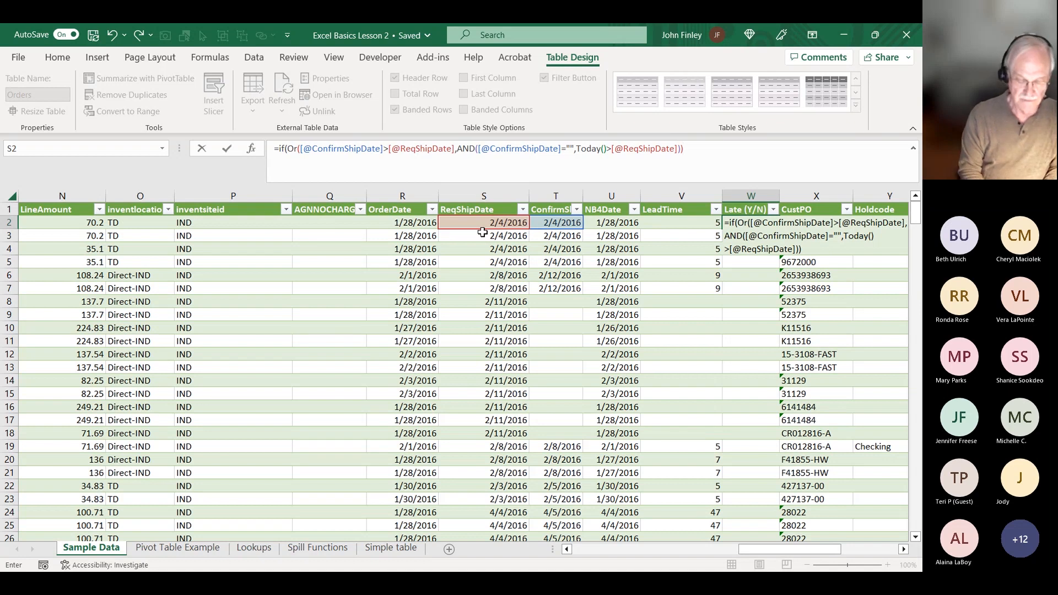
text(,"Y",)
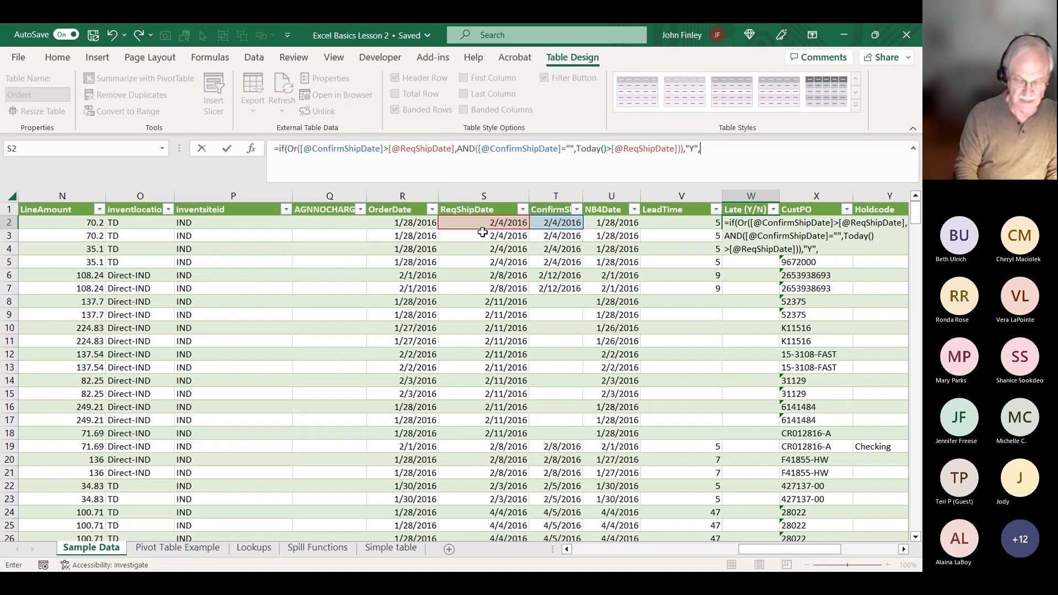
text("N)
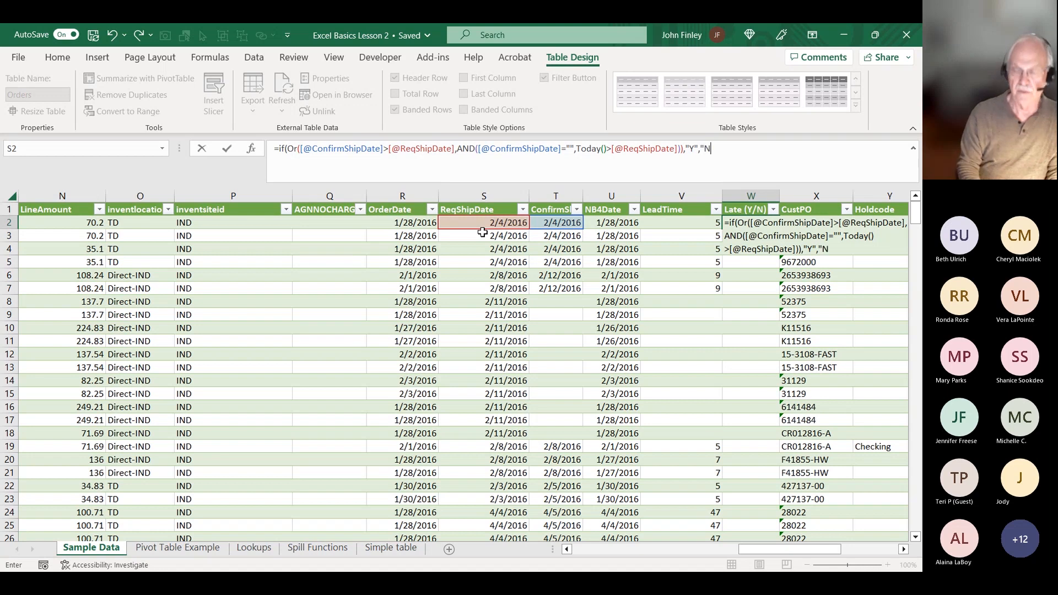
text("))
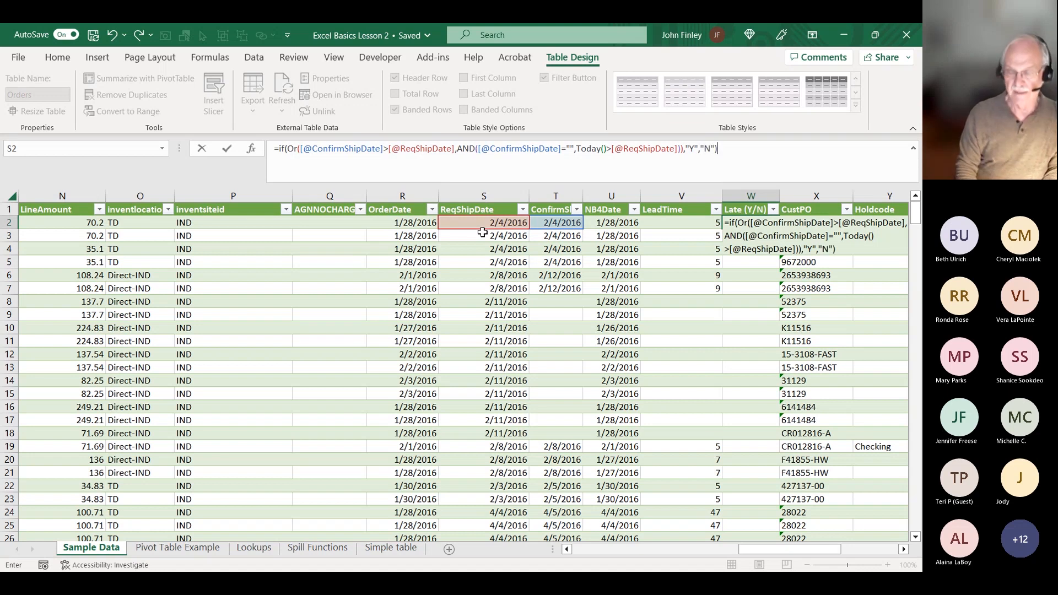
key(Return)
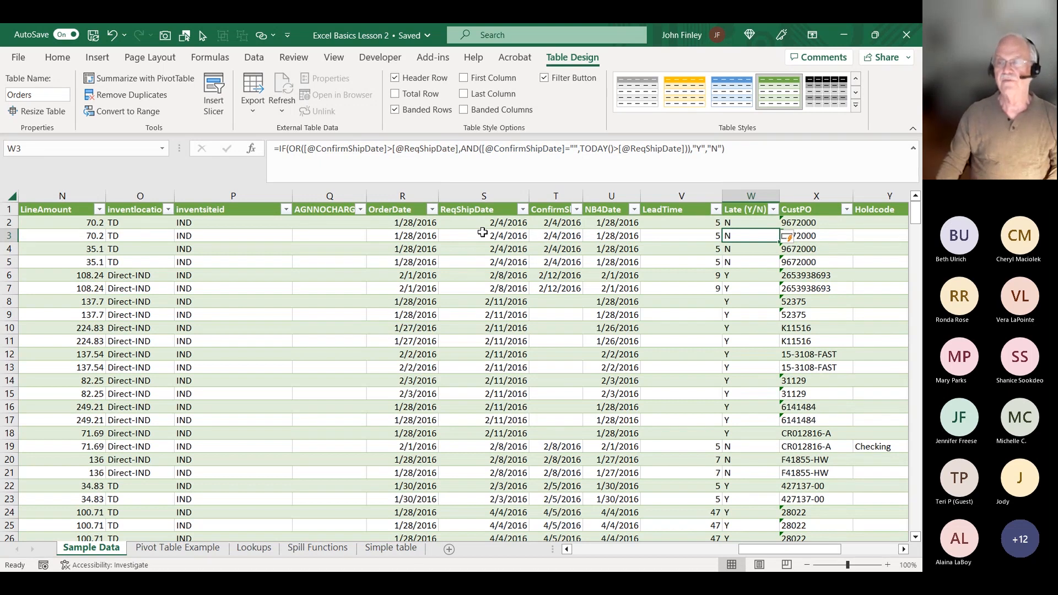
scroll(732, 286, down, 3)
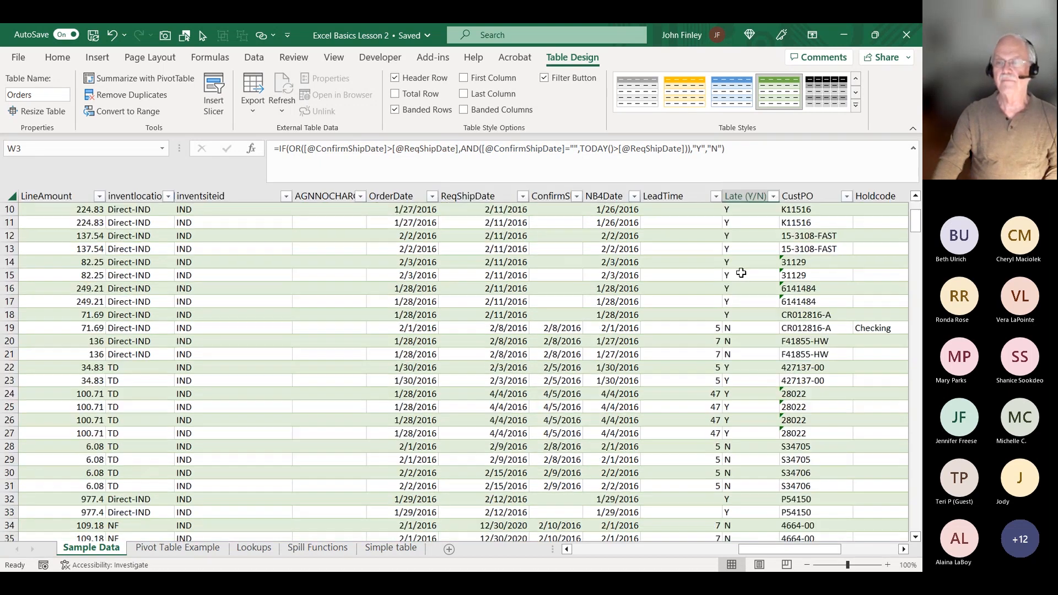
scroll(727, 300, down, 4)
scroll(738, 297, up, 7)
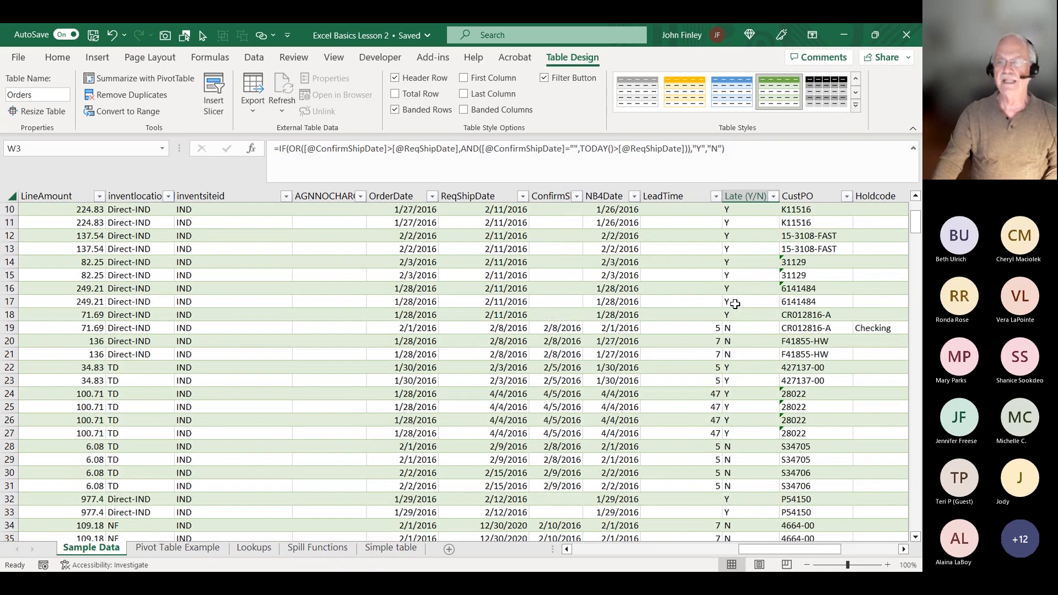